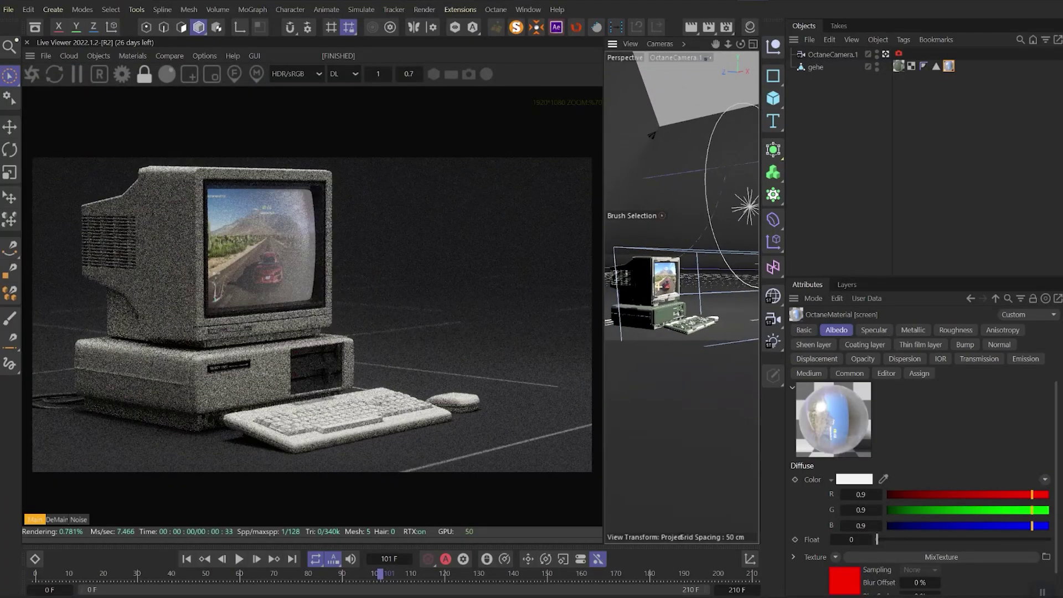
Create an Octane Universal material named Screen tutor and apply it to the polygons of the monitor's screen
mouse_move(659, 286)
alt+mouse_down()
mouse_move(684, 286)
mouse_move(645, 287)
alt+mouse_up()
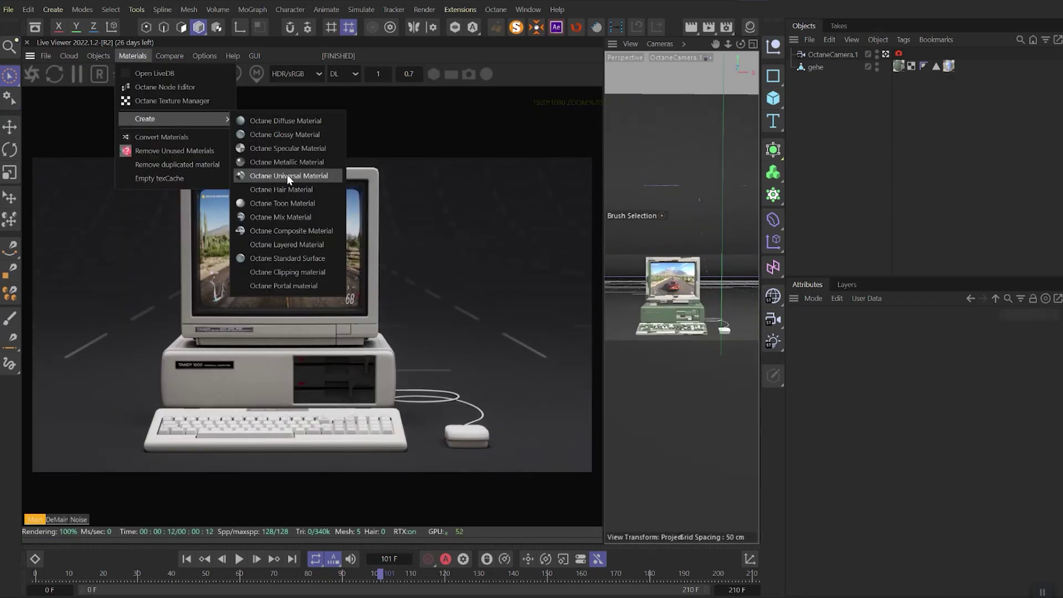
click(287, 175)
double_click(697, 131)
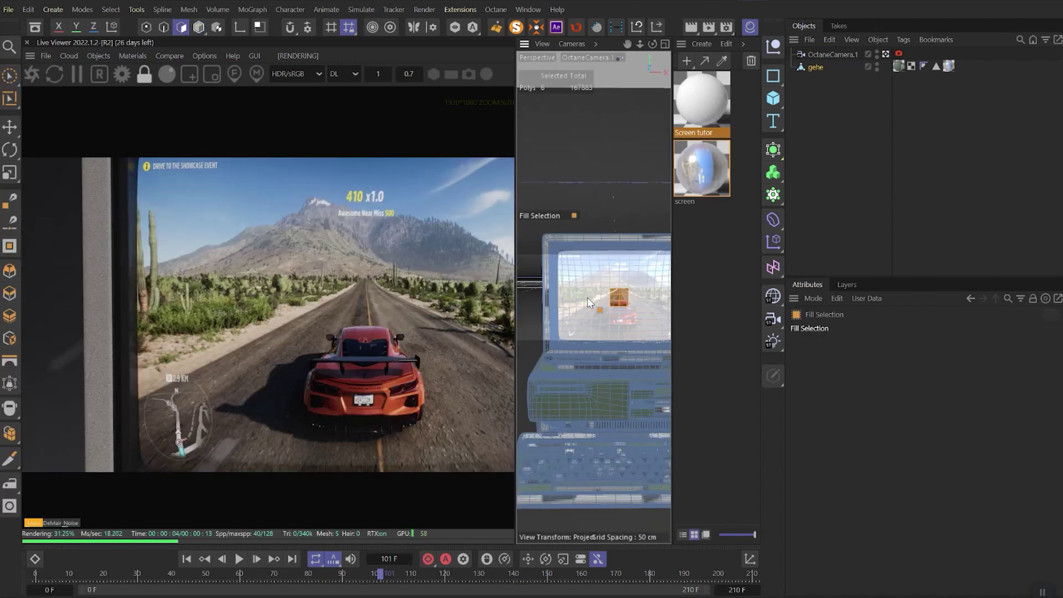
click(589, 303)
drag(619, 288, 620, 290)
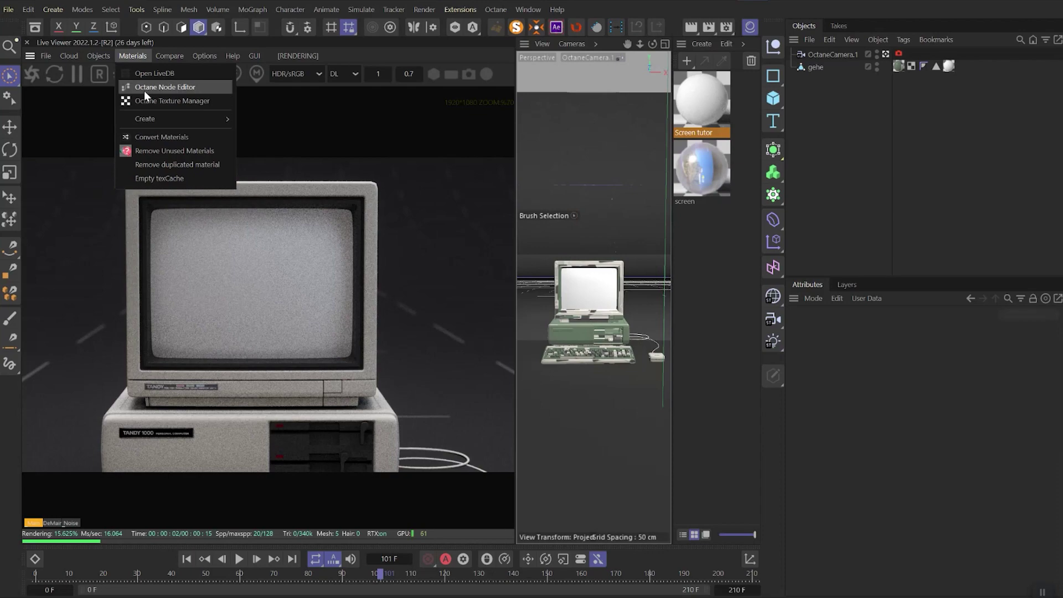
Open the Octane Node Editor and connect an image texture with a Transform node to the Screen tutor material's Albedo
click(145, 88)
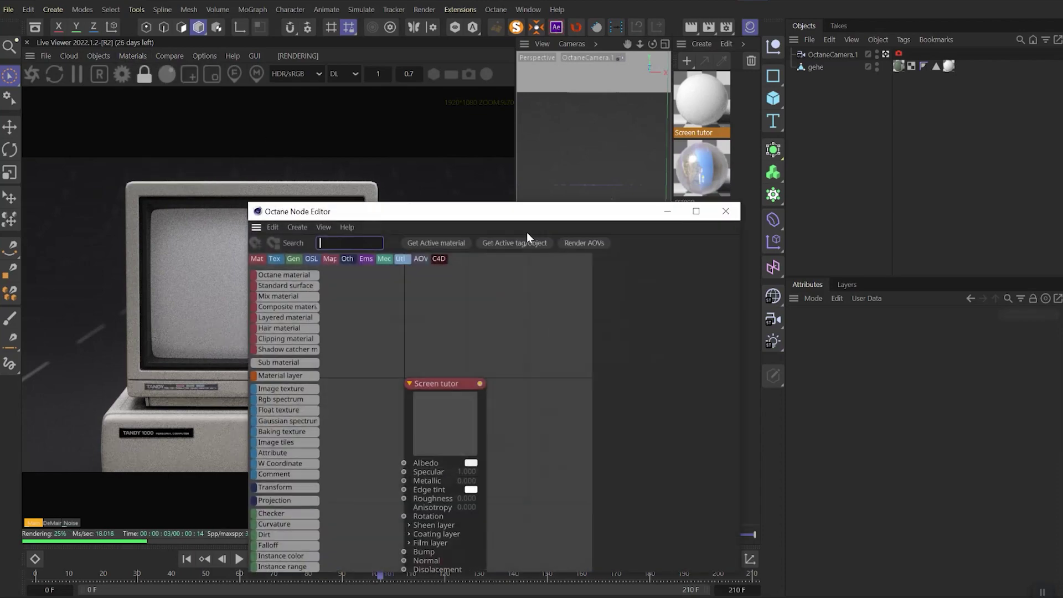
drag(486, 219, 759, 230)
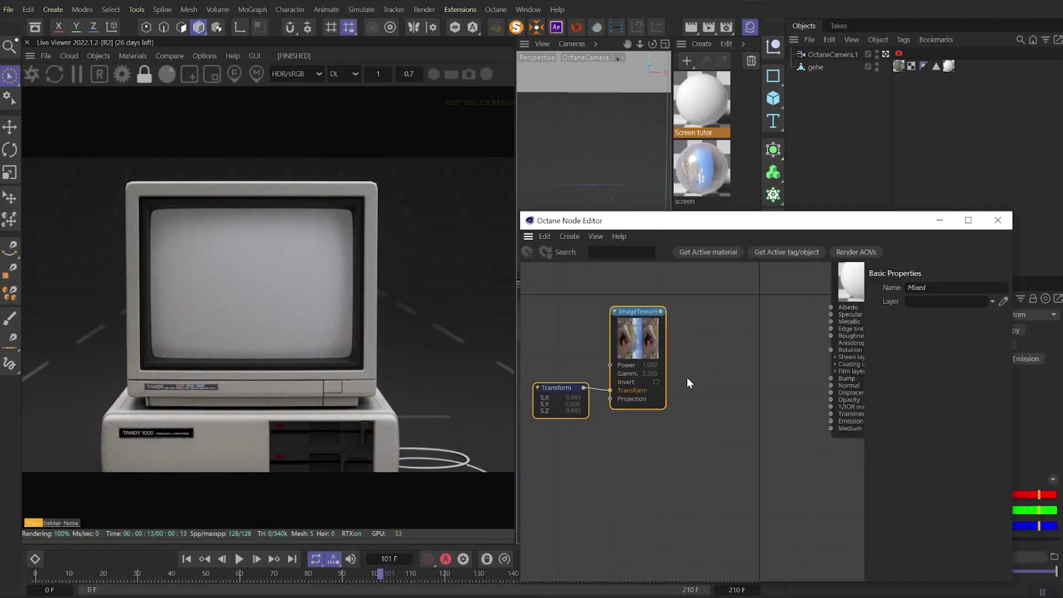
click(699, 398)
scroll(692, 427, down, 2)
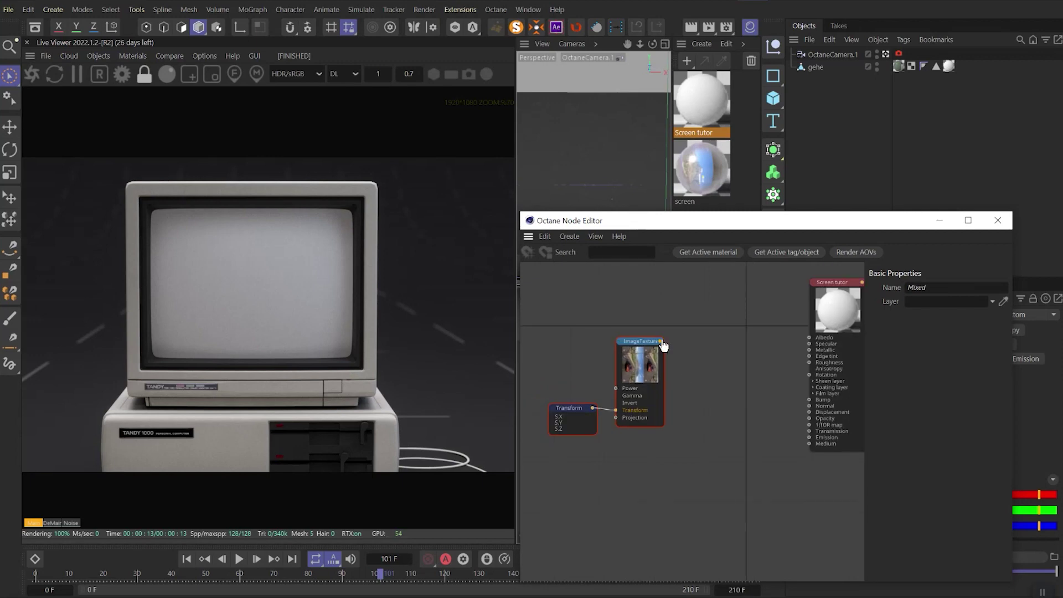
drag(765, 336, 808, 337)
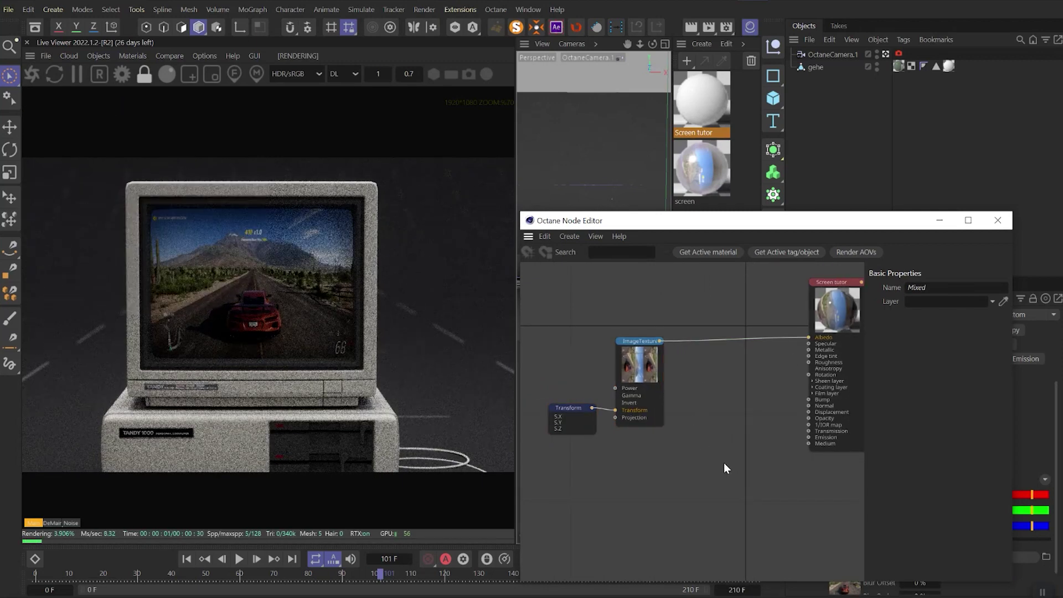
mouse_move(722, 461)
middle_down()
mouse_move(679, 453)
mouse_move(721, 453)
middle_up()
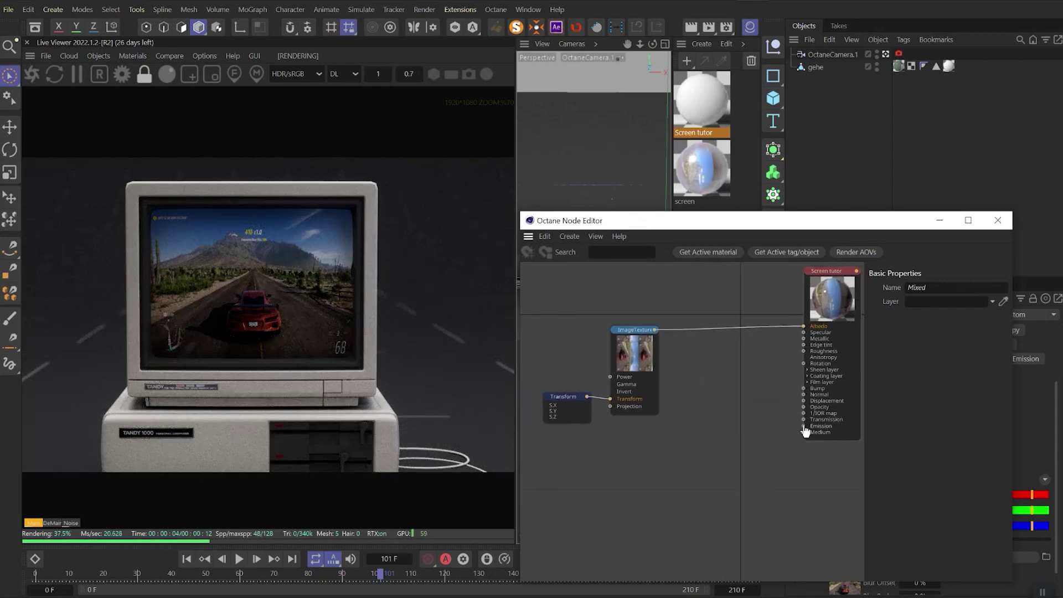
Feed the image texture through a new Texture Emission node into the material's Emission, with Surface brightness enabled
drag(803, 426, 736, 427)
click(826, 427)
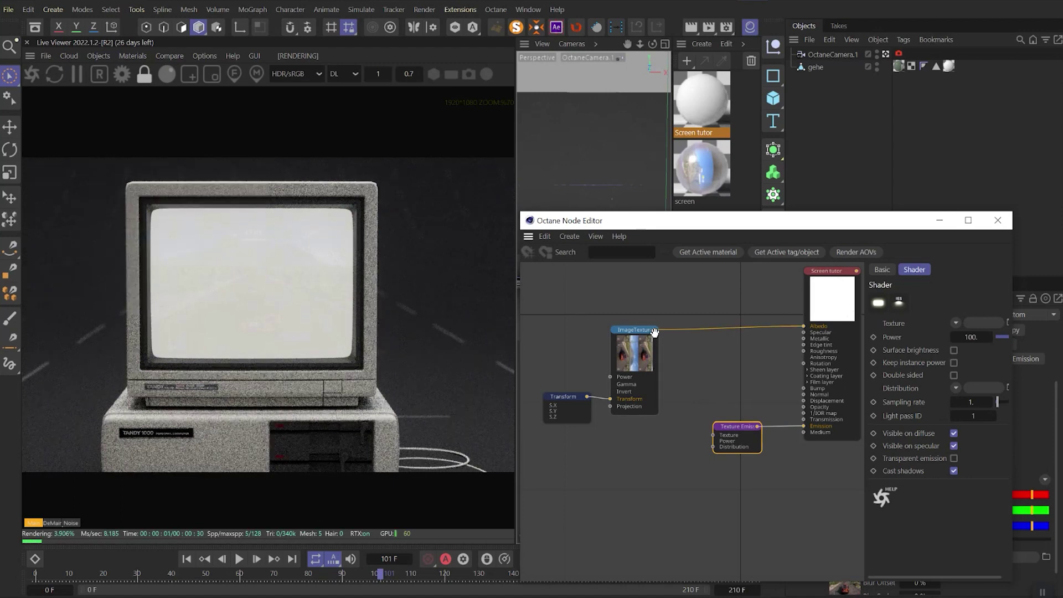
drag(654, 330, 714, 440)
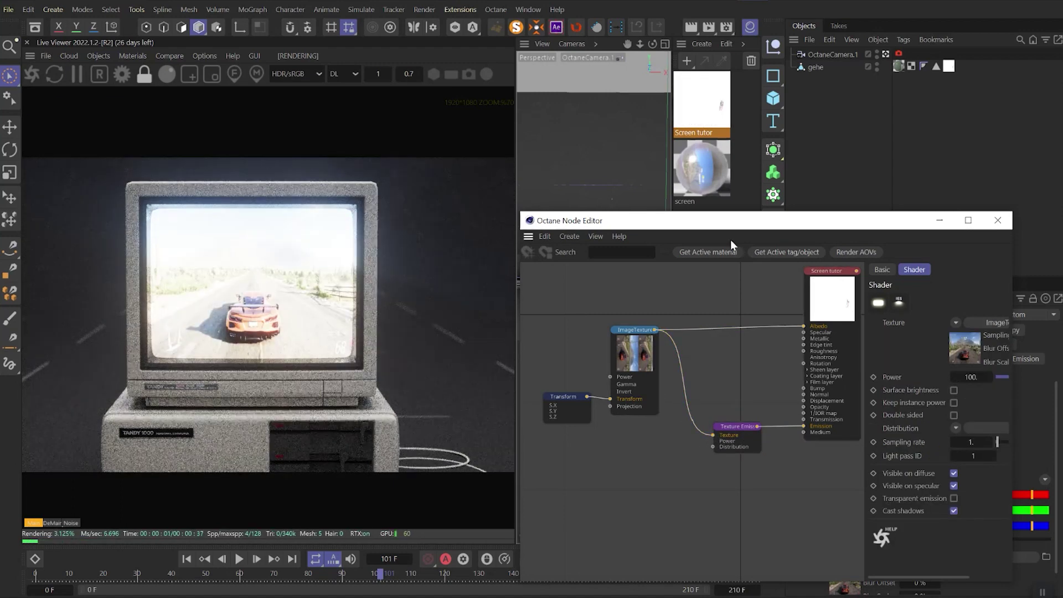
drag(787, 227, 748, 230)
click(915, 394)
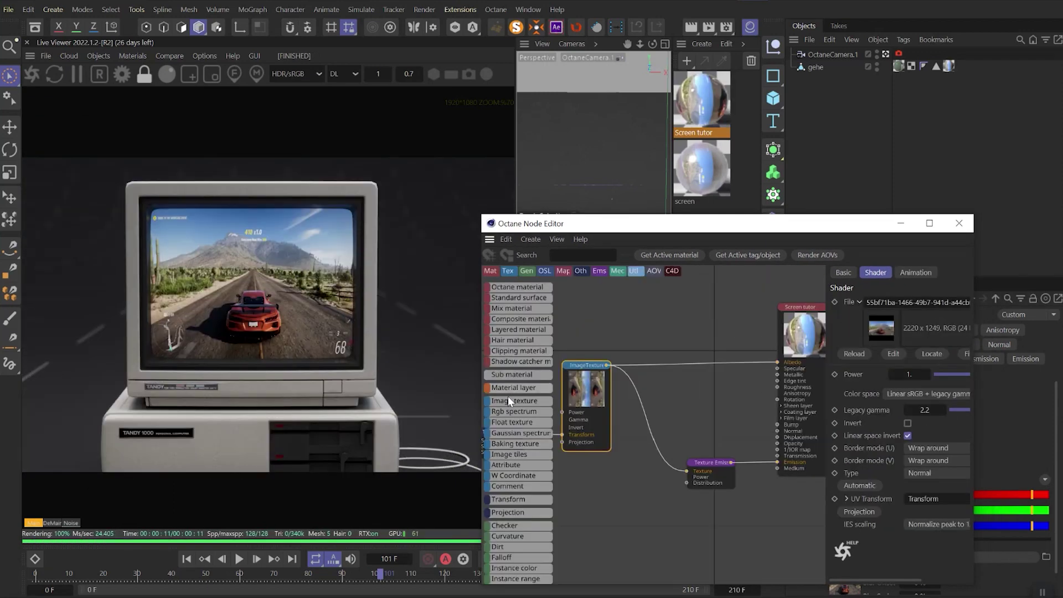
Add a Falloff map node connected to the material's Albedo in place of the image texture and solo it
drag(615, 425, 631, 320)
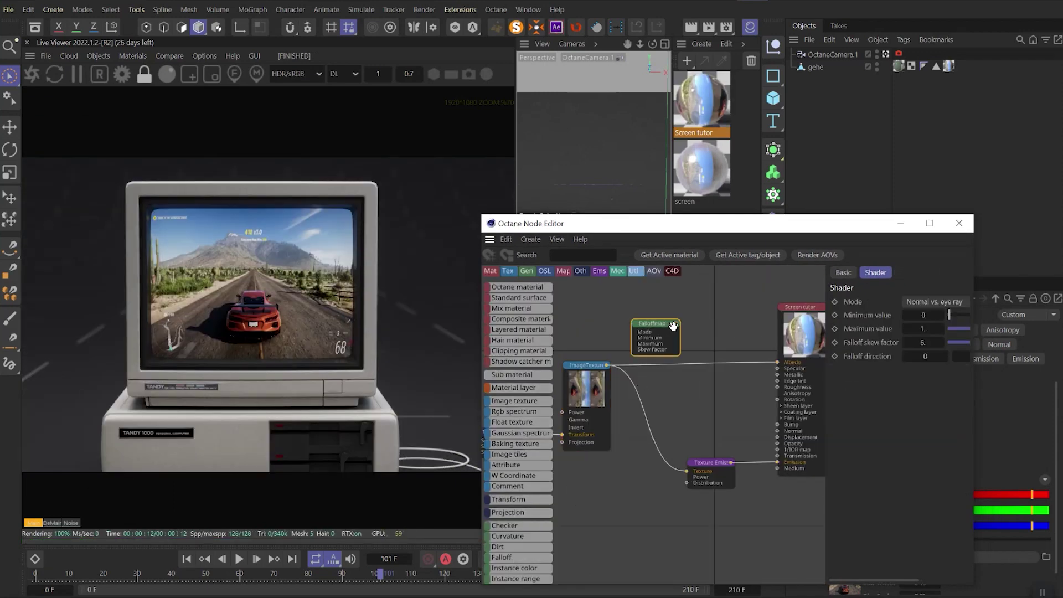
drag(719, 349, 776, 362)
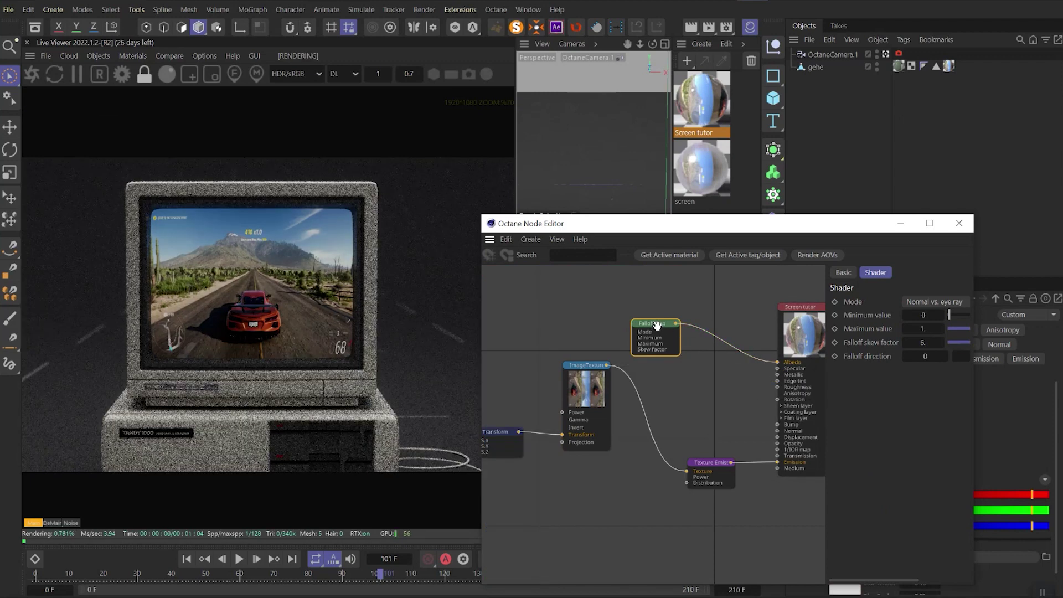
right_click(680, 342)
click(685, 356)
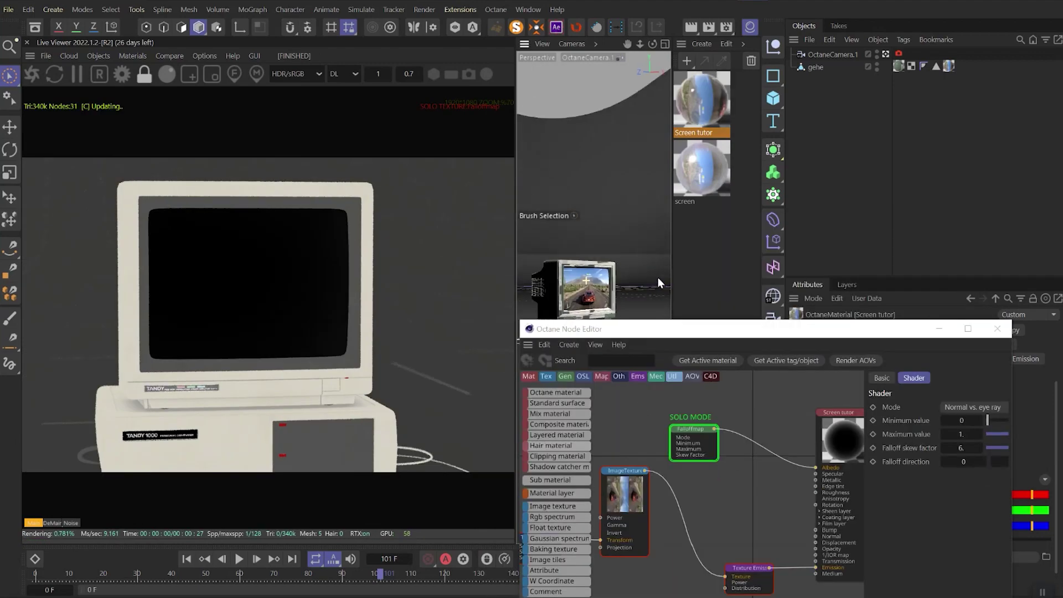
Set the Falloff map's skew factor to about 3.87 while viewing the monitor from an angle
alt+drag(658, 277, 669, 277)
alt+drag(586, 280, 574, 285)
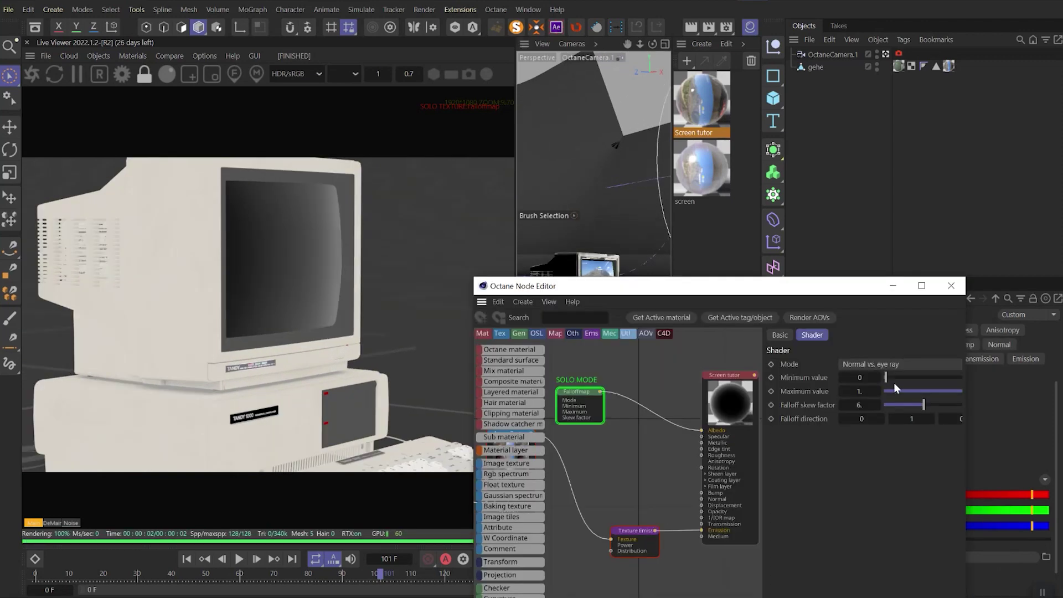
drag(925, 403, 943, 407)
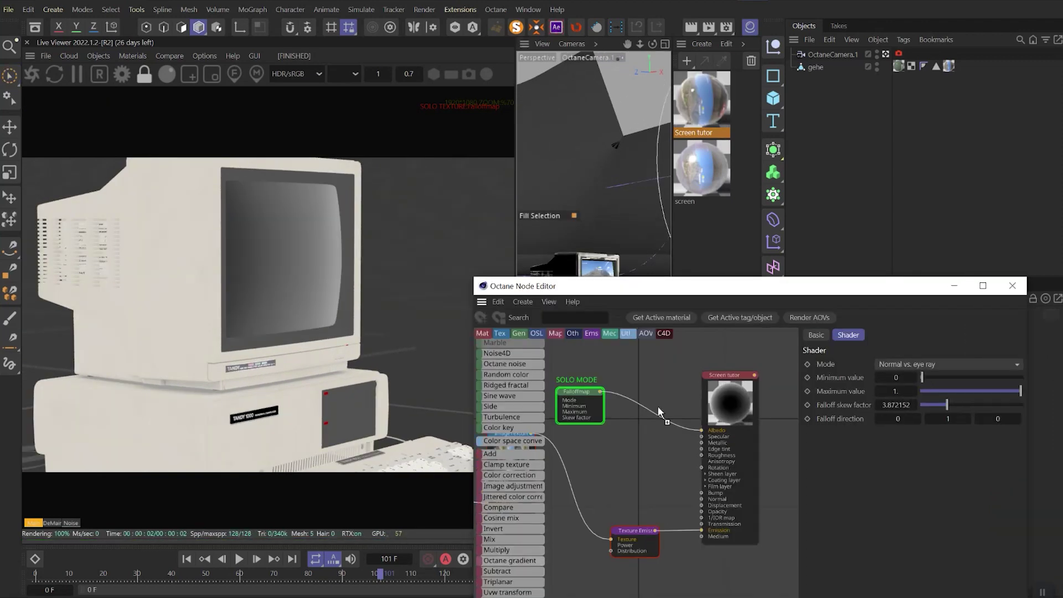
Insert a soloed Gradient node between the Falloff map and Albedo, and adjust the positions of its black and white knots
drag(652, 409, 652, 410)
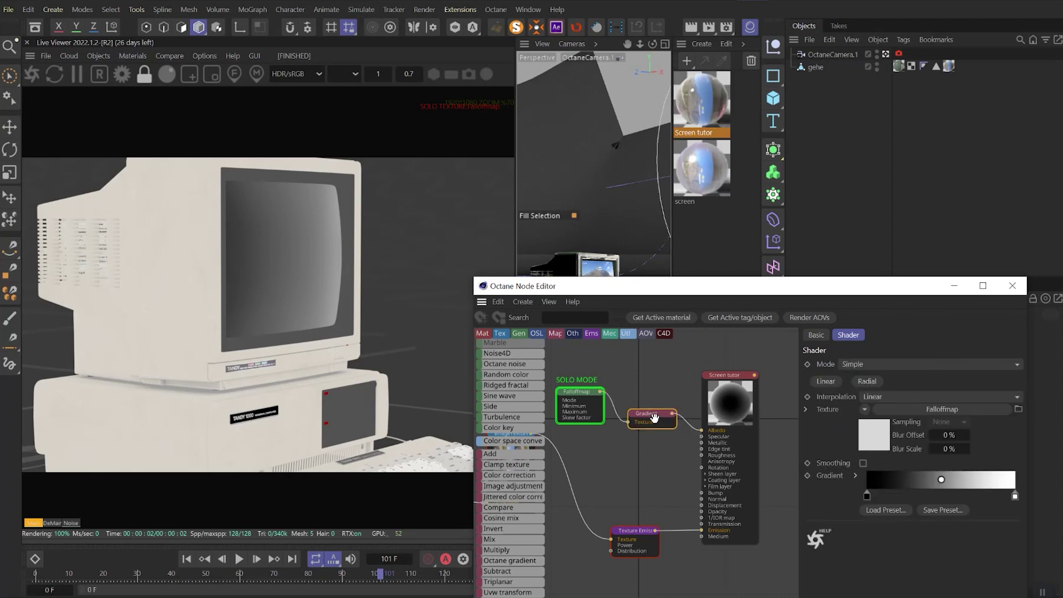
drag(869, 500, 873, 500)
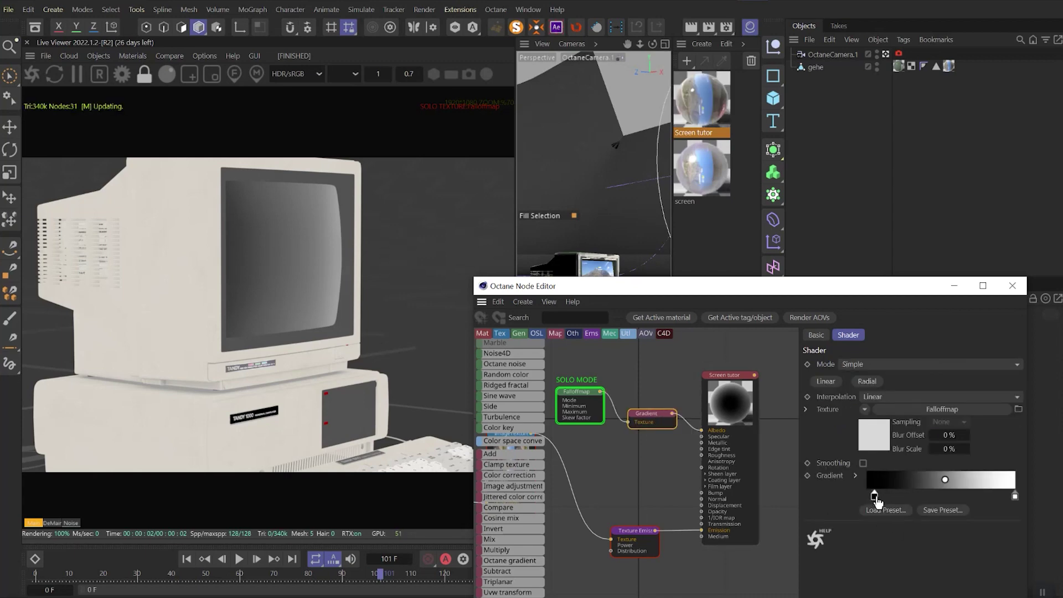
drag(1014, 497, 954, 501)
right_click(653, 414)
click(672, 434)
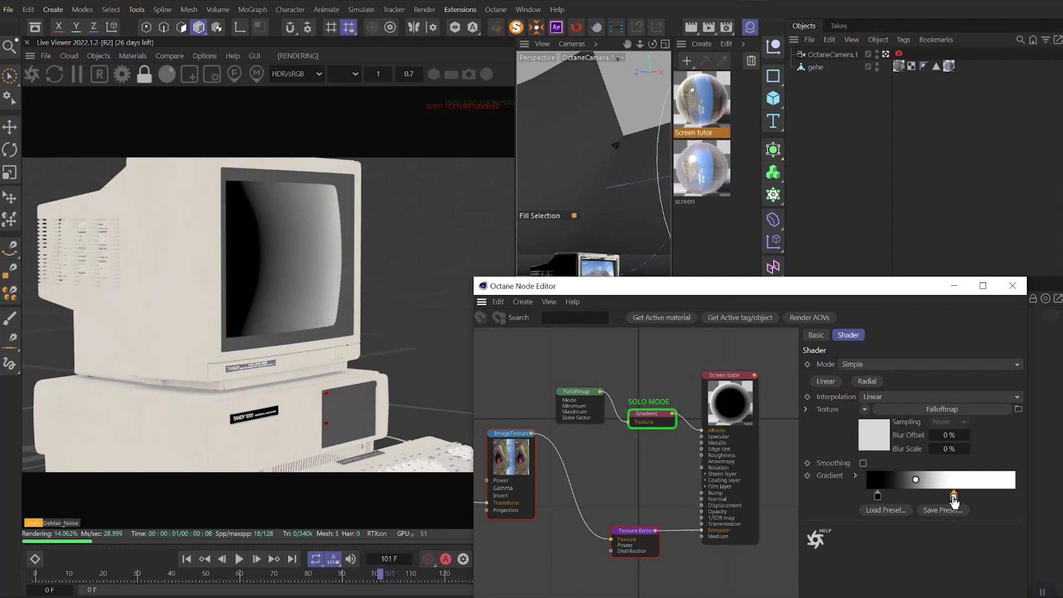
drag(953, 496, 1002, 499)
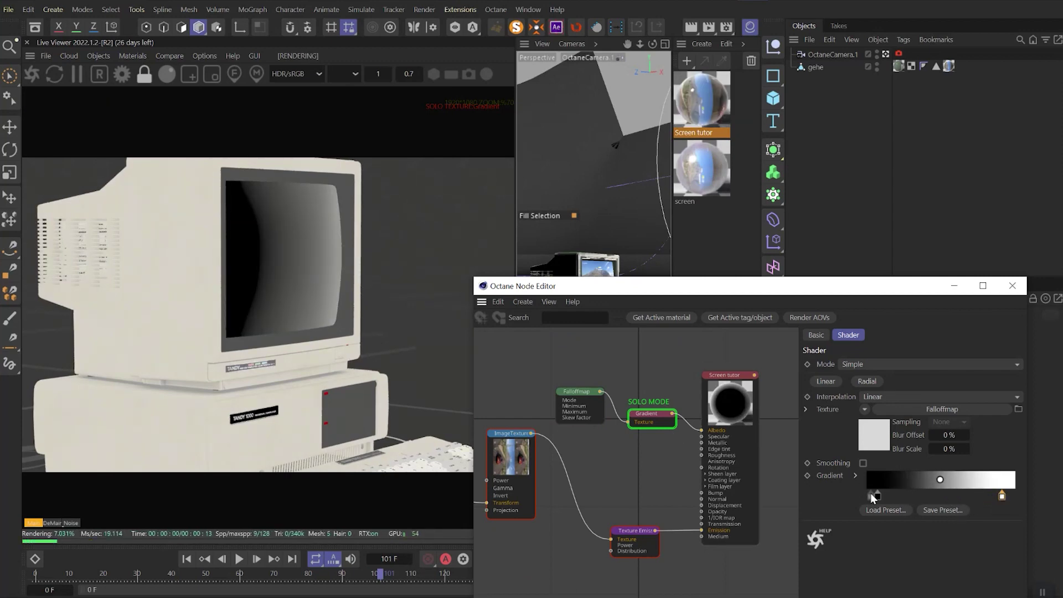
drag(877, 496, 871, 499)
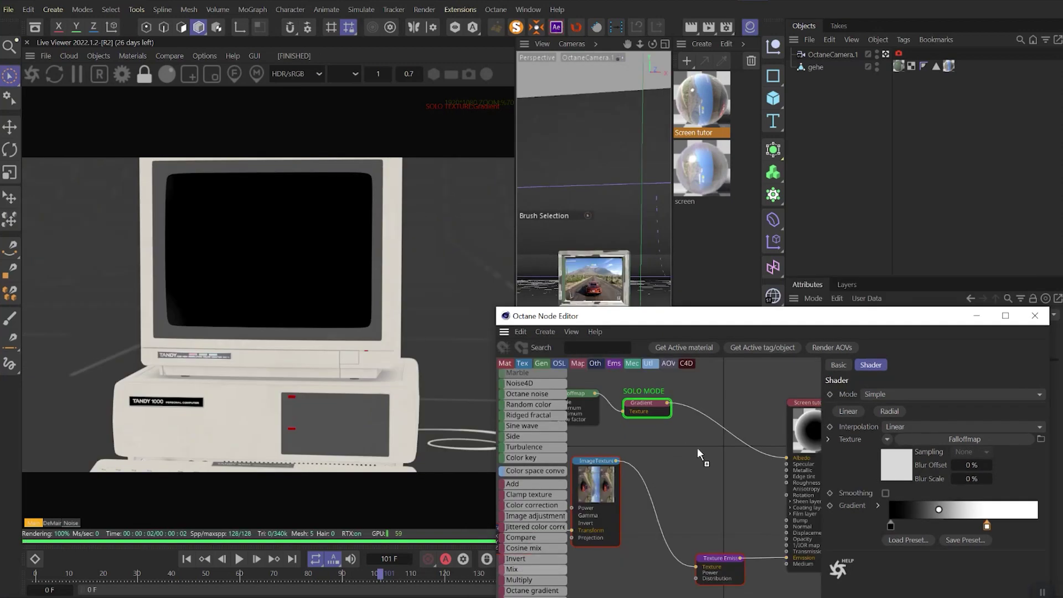
Add a Mix texture with the Gradient as Amount and the image as Texture1, and route it to Albedo and Texture Emission
click(696, 447)
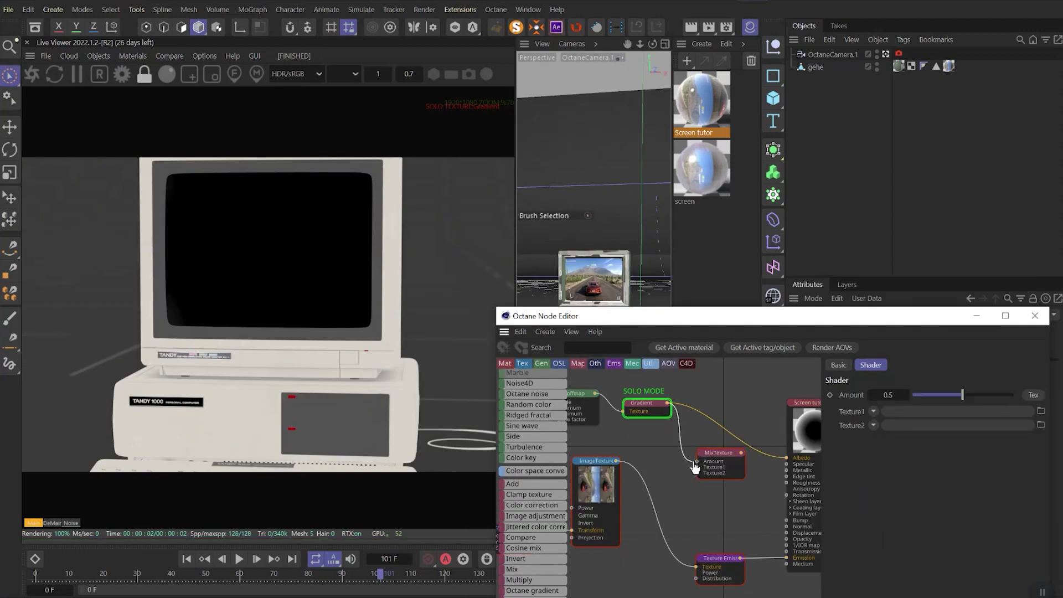
drag(698, 467, 697, 462)
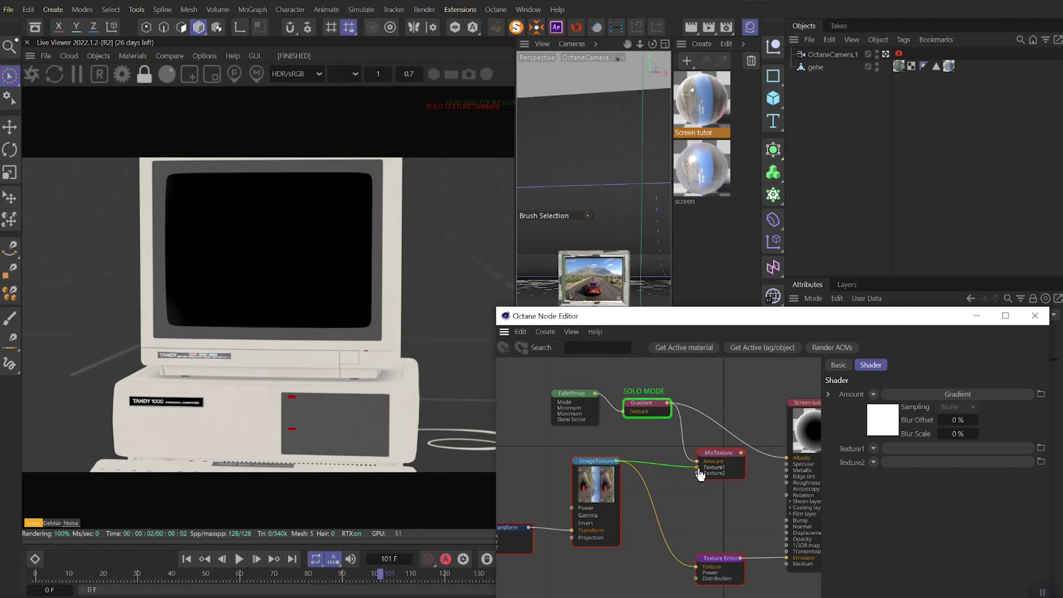
drag(698, 469, 696, 467)
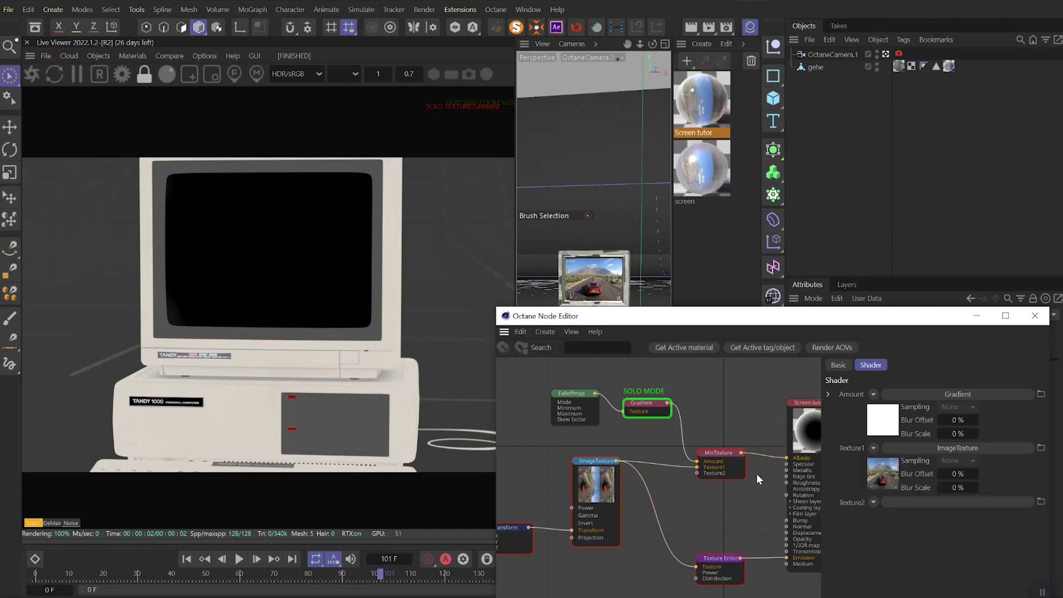
drag(719, 457, 711, 458)
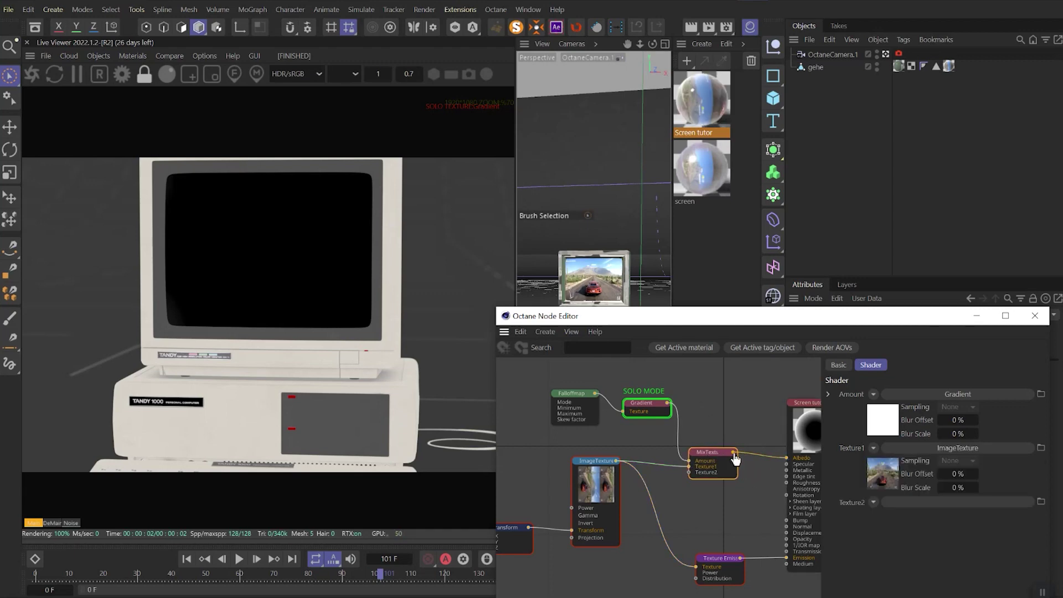
drag(705, 515, 696, 567)
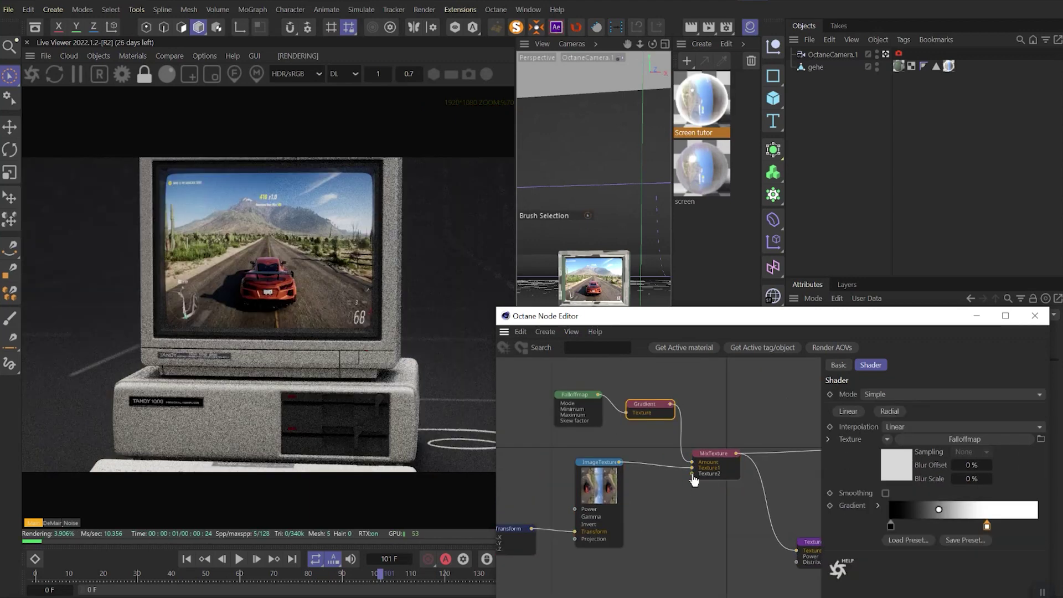
Connect a new Float texture to the Mix texture's Texture2 input and raise its value, checking the screen from different angles
drag(692, 475, 660, 515)
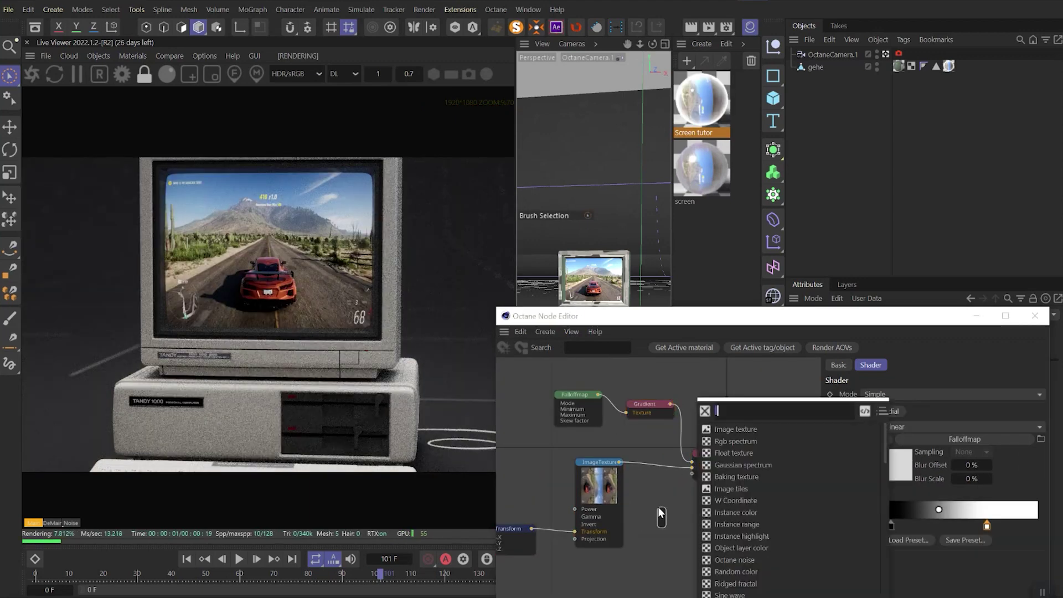
click(727, 452)
drag(974, 393, 1028, 396)
alt+drag(588, 277, 695, 275)
alt+drag(615, 173, 558, 169)
alt+drag(589, 276, 609, 275)
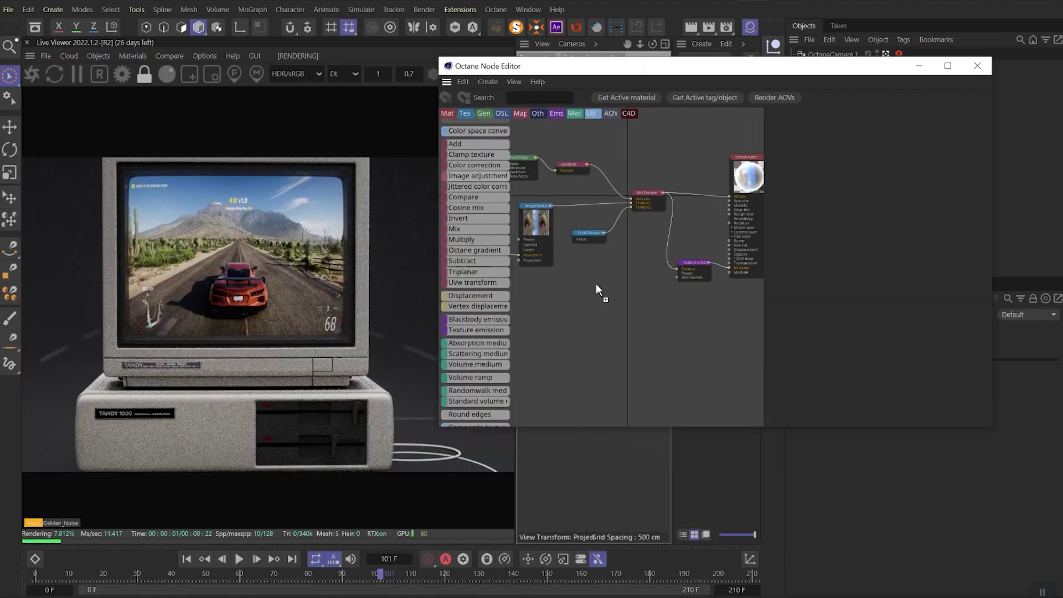
Add an Image adjustment node, feed the image texture into its input and solo it
click(602, 286)
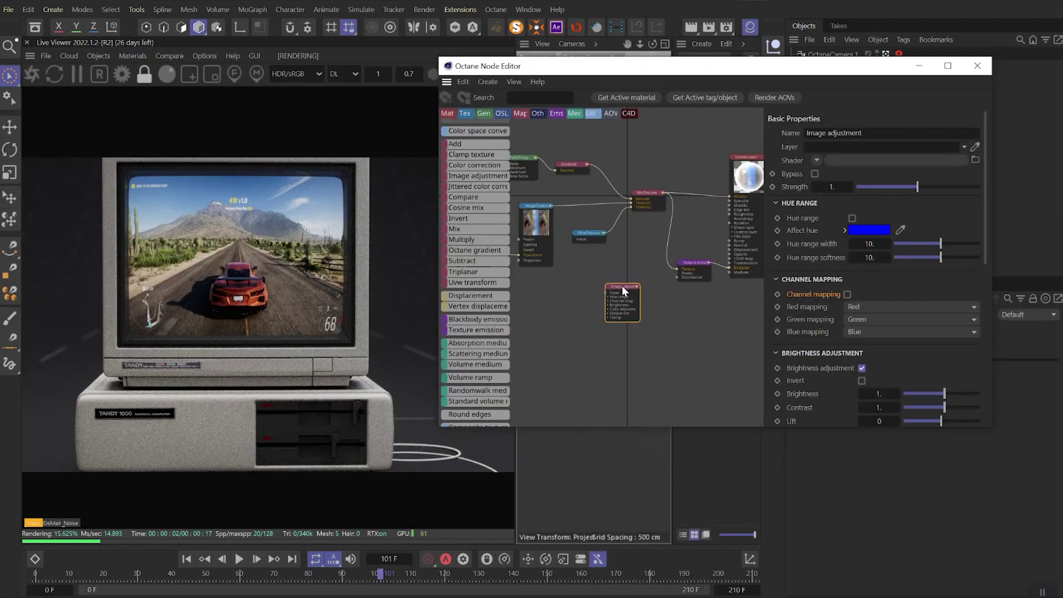
mouse_move(606, 294)
mouse_down()
mouse_move(592, 274)
mouse_move(606, 293)
mouse_up()
right_click(623, 292)
click(649, 321)
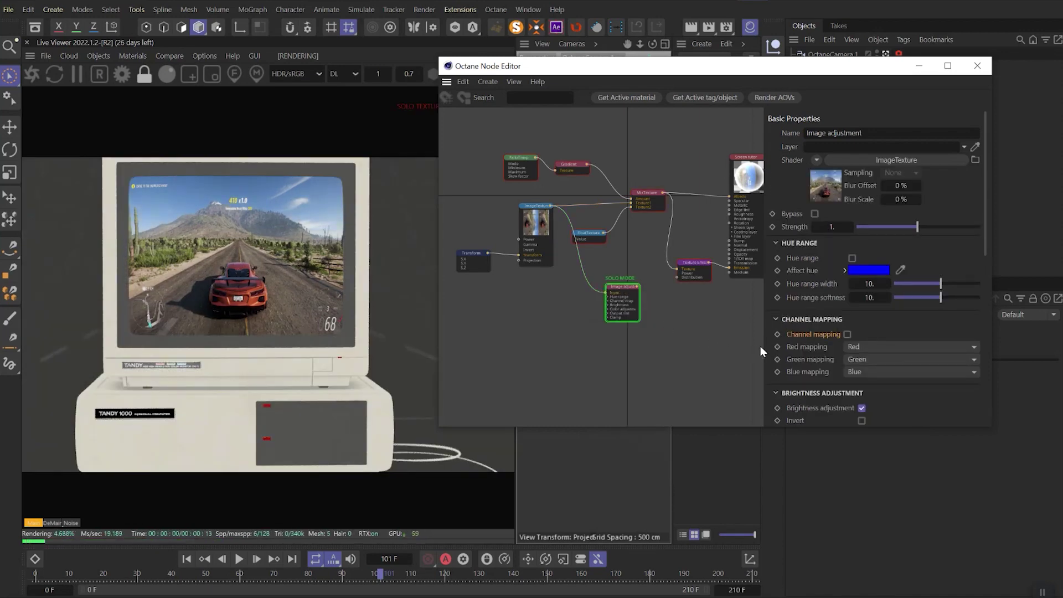
Enable channel mapping on the Image adjustment node and set the red mapping to Green
click(847, 334)
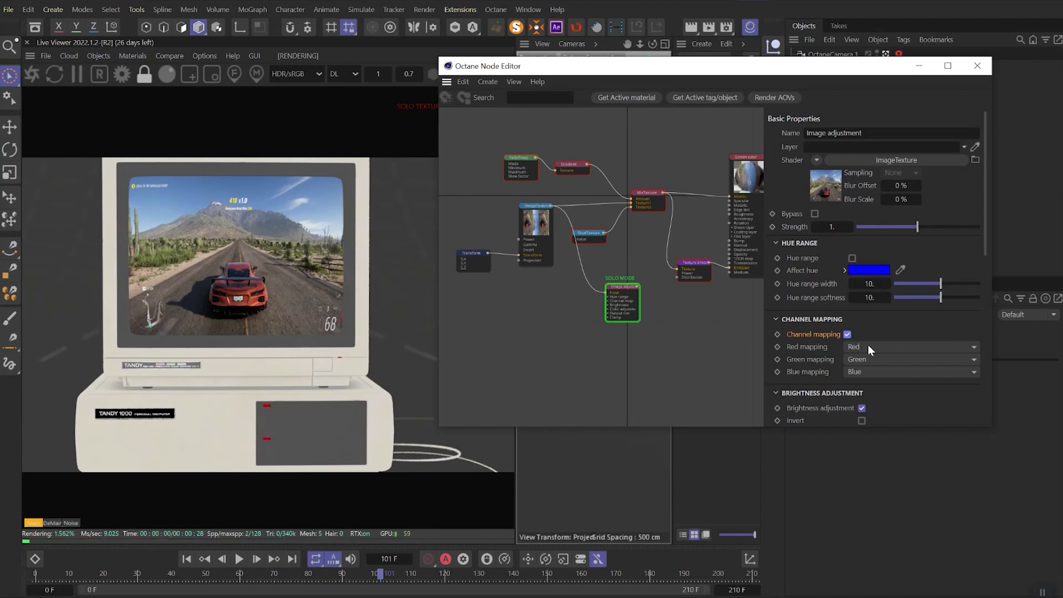
click(868, 346)
click(870, 375)
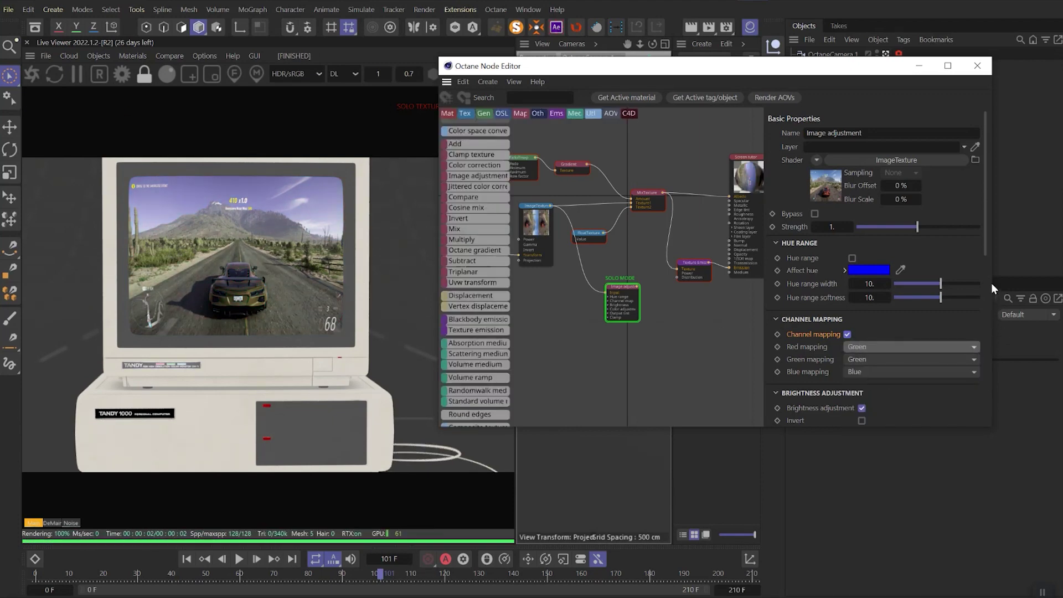
Set the Image adjustment node's contrast to about 1.03 and its brightness to 1
scroll(985, 239, down, 5)
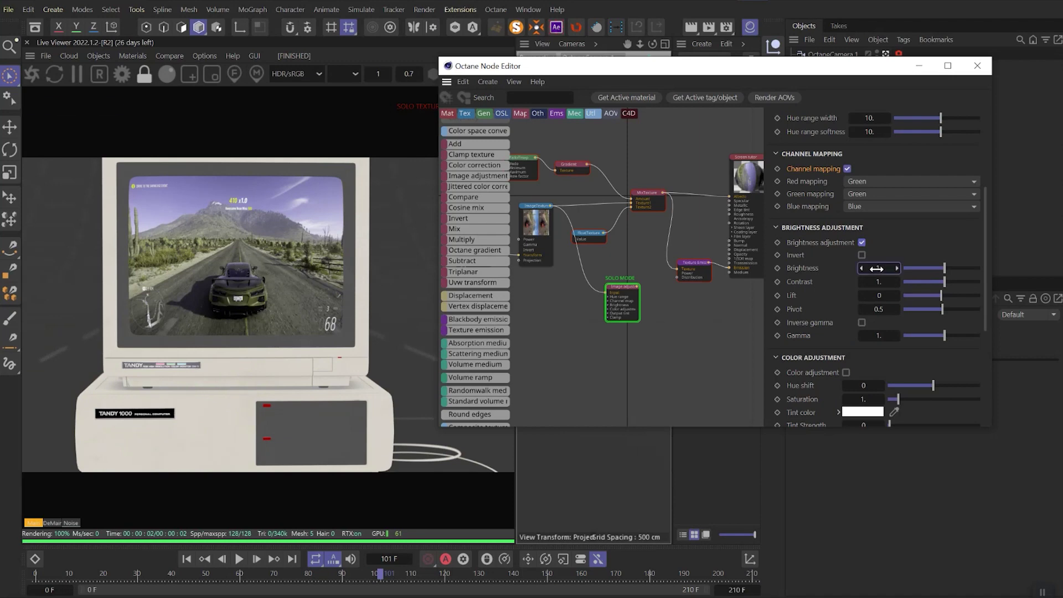
drag(876, 267, 884, 268)
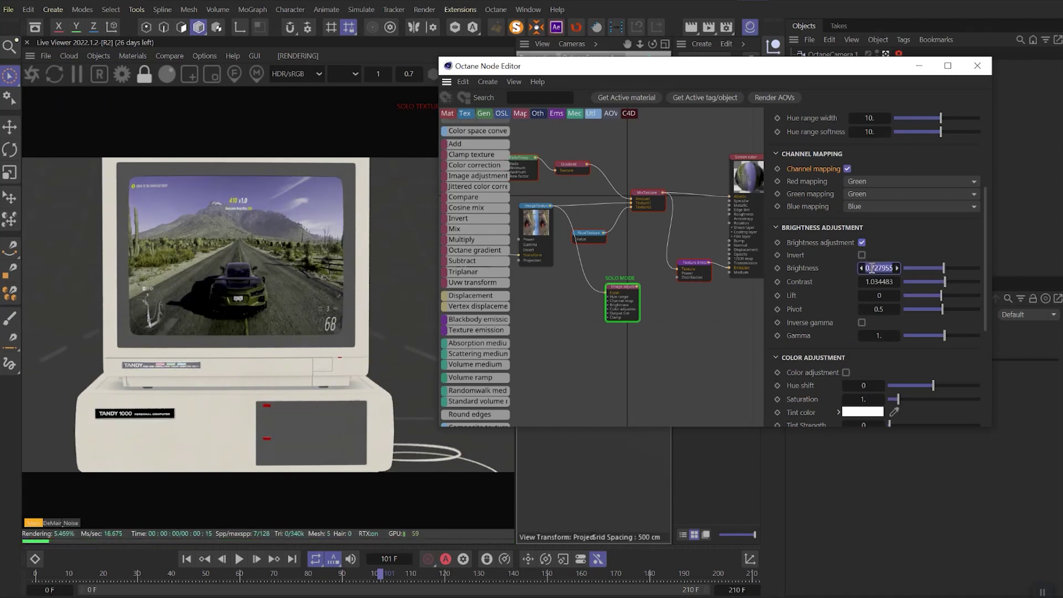
text(1)
key(Return)
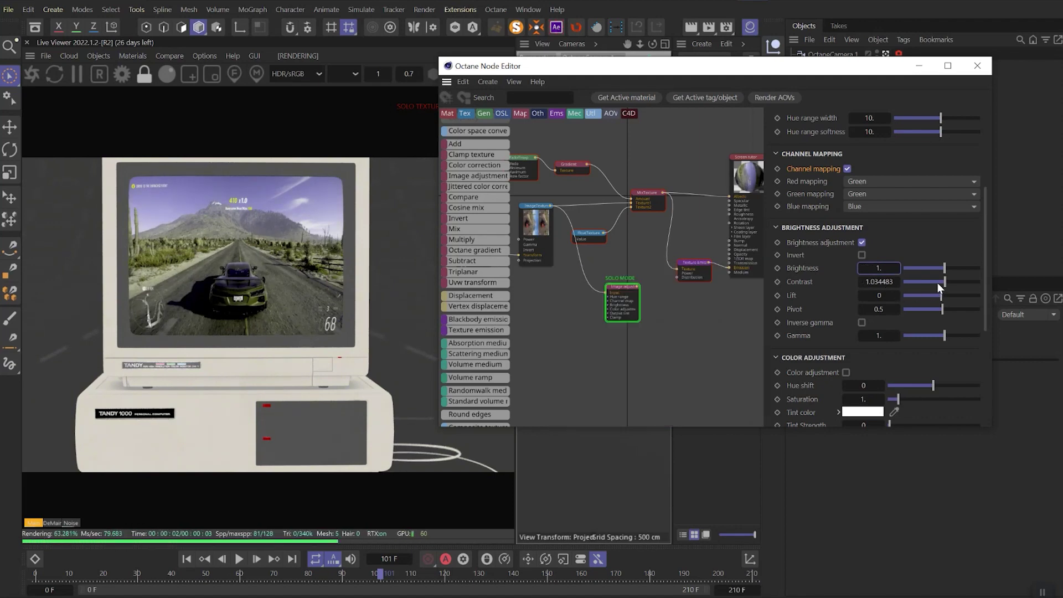
Set the Image adjustment's contrast to about 1.08 and lift to 0.08, and enable color adjustment with hue shift about -176 and saturation about 0.99
drag(878, 281, 881, 295)
scroll(829, 297, down, 3)
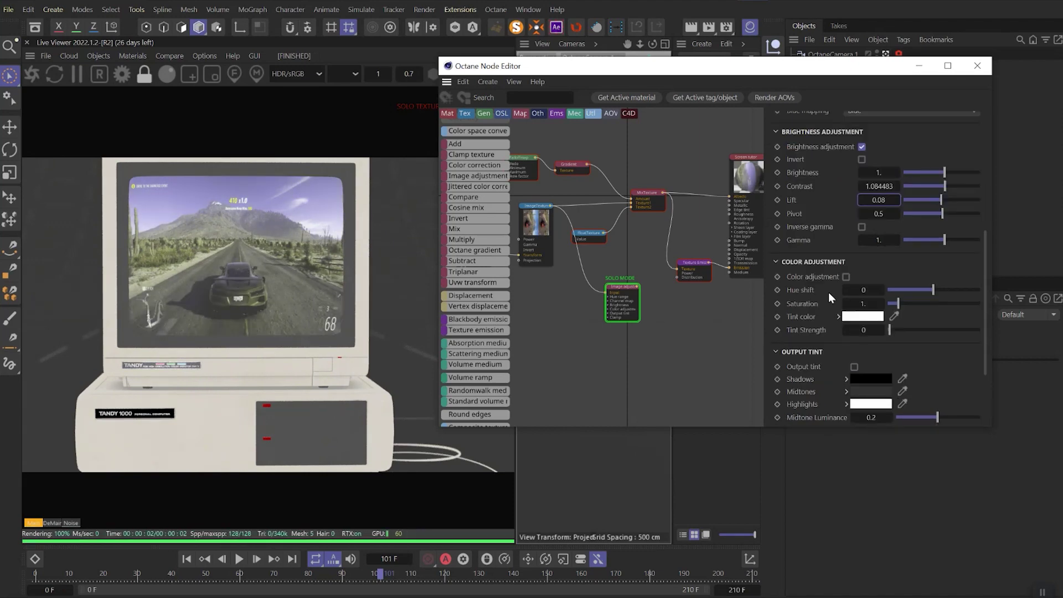
click(846, 277)
drag(929, 292, 943, 291)
drag(898, 304, 898, 303)
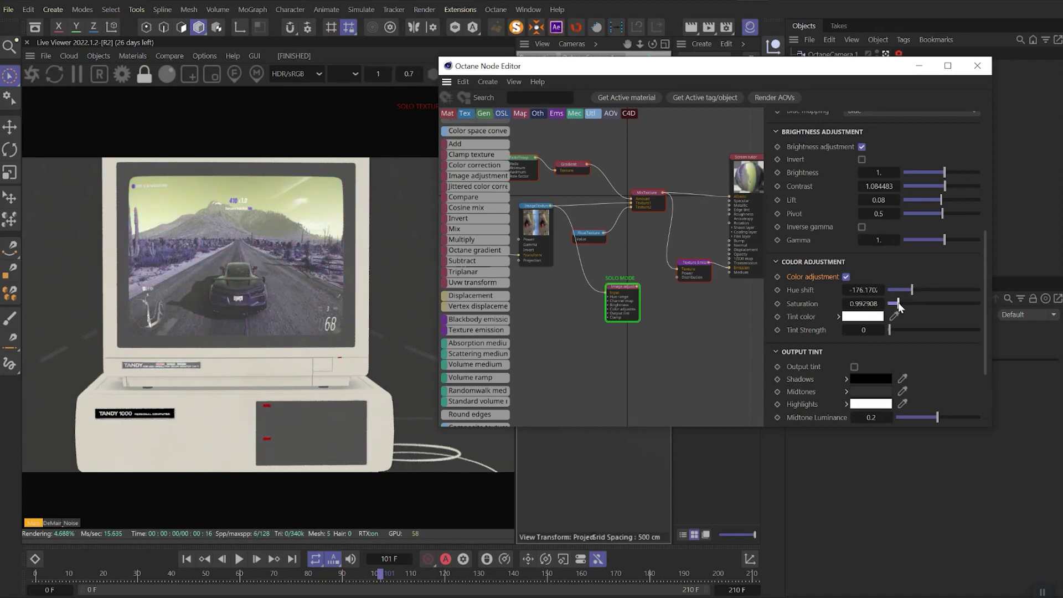
Try a green tint color in the color adjustment, settling on pale blue with a tint strength of about 0.16
click(864, 317)
drag(891, 432, 919, 432)
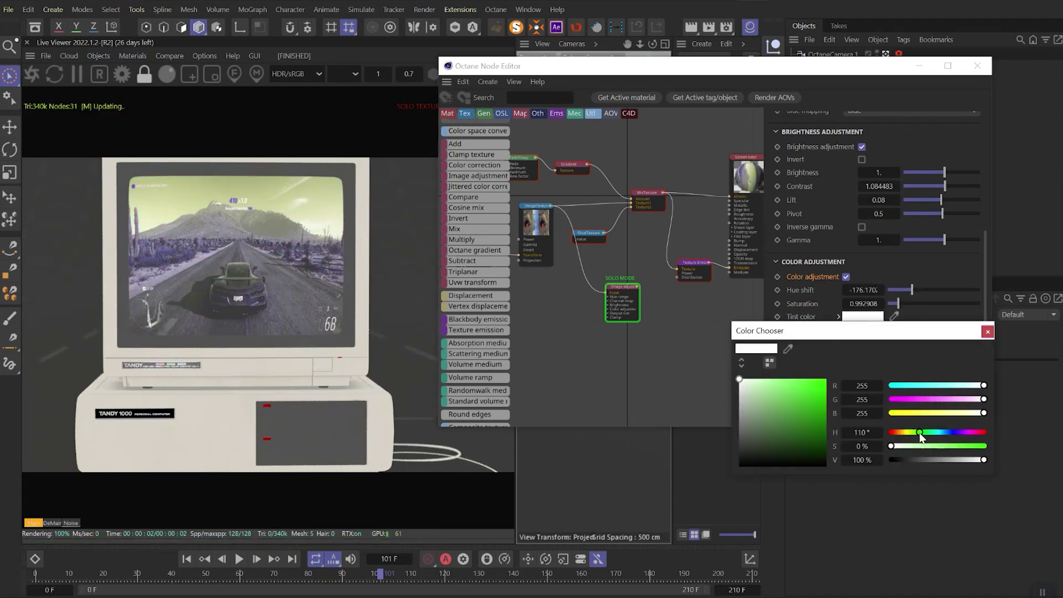
click(805, 391)
click(987, 331)
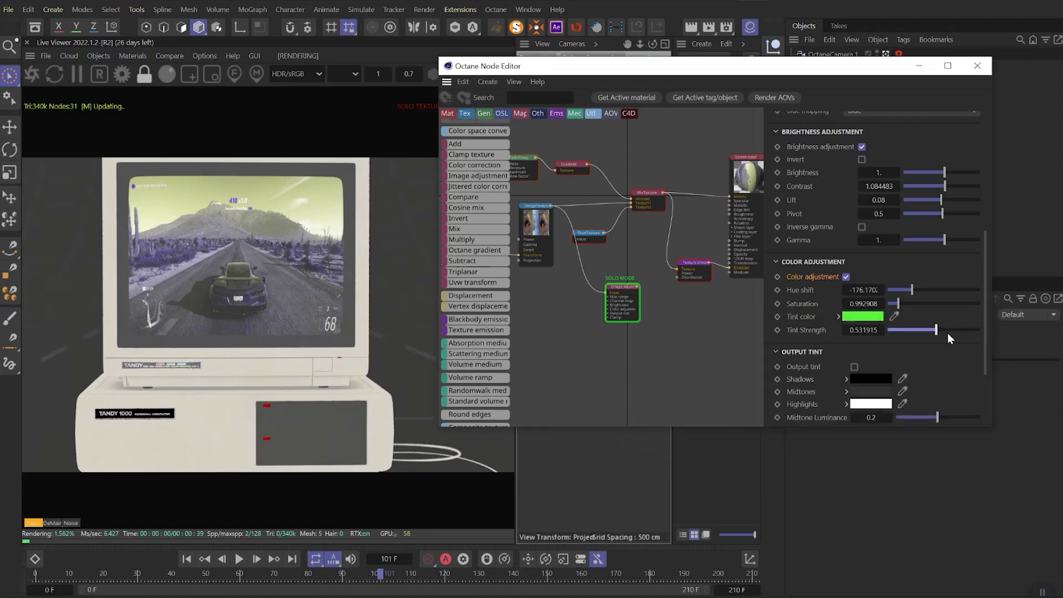
click(864, 316)
click(949, 431)
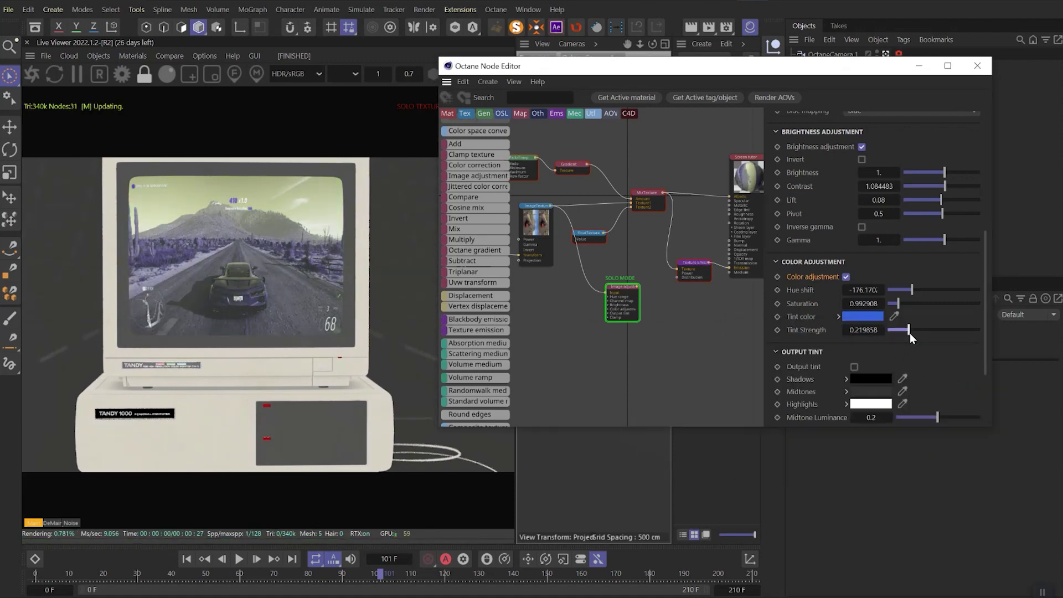
drag(909, 331, 903, 333)
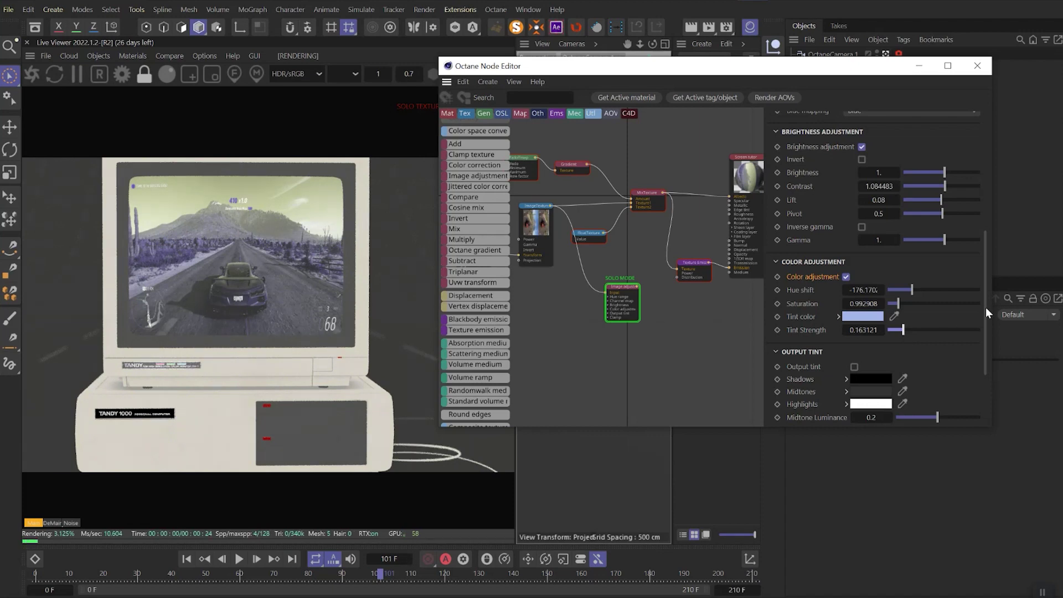
Enable the Image adjustment's hue range with a softness of about 38.9 and a width of about 58.8
drag(985, 308, 988, 227)
click(851, 173)
drag(939, 198, 1016, 214)
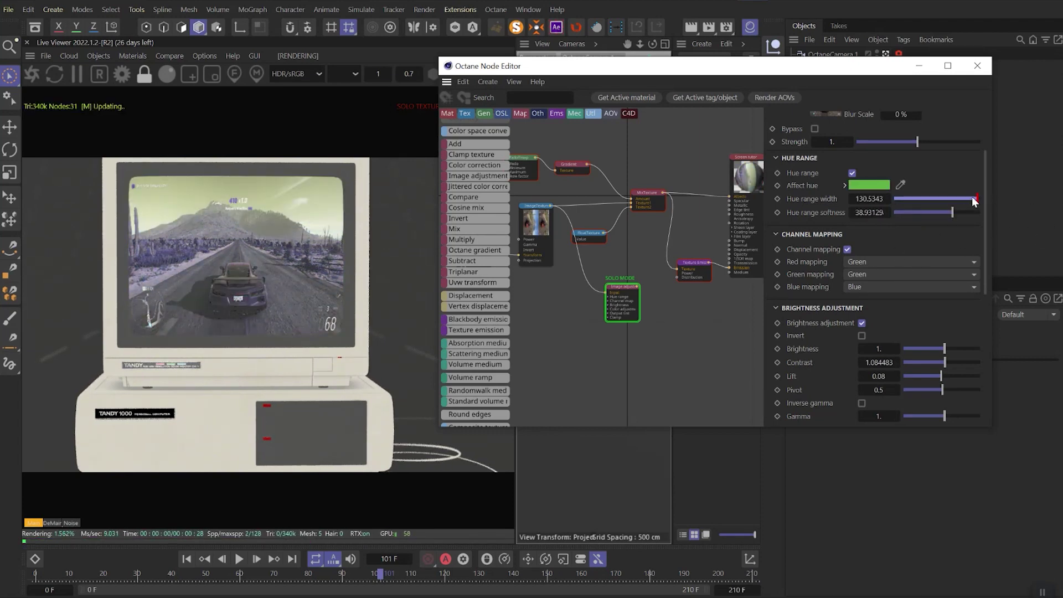
mouse_move(977, 198)
mouse_down()
mouse_move(935, 198)
mouse_move(970, 206)
mouse_move(938, 204)
mouse_move(962, 205)
mouse_up()
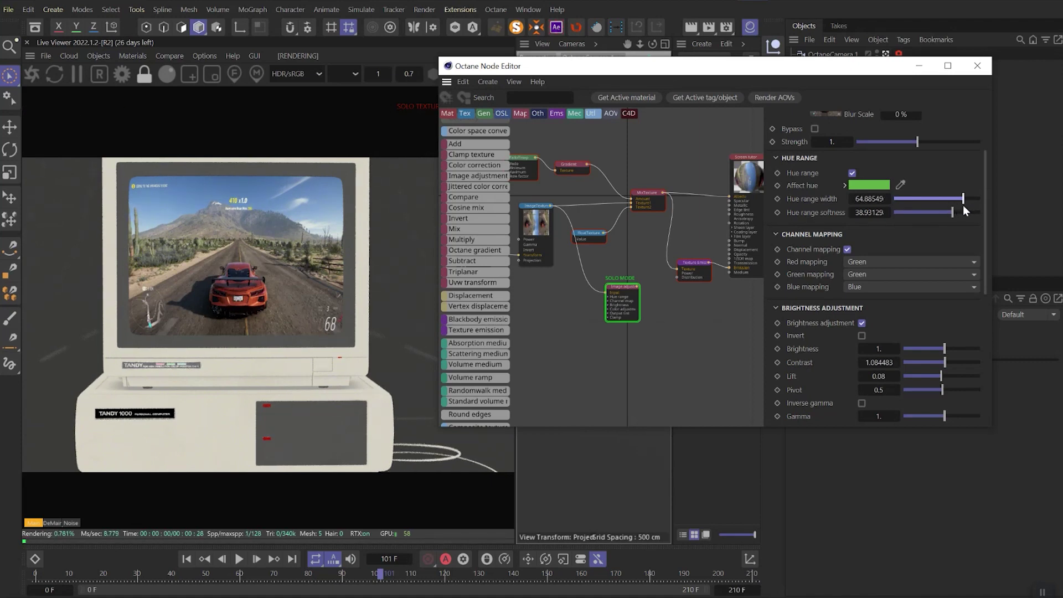
Sample the affected hue from the road in the rendered game image and readjust the hue range width
click(900, 185)
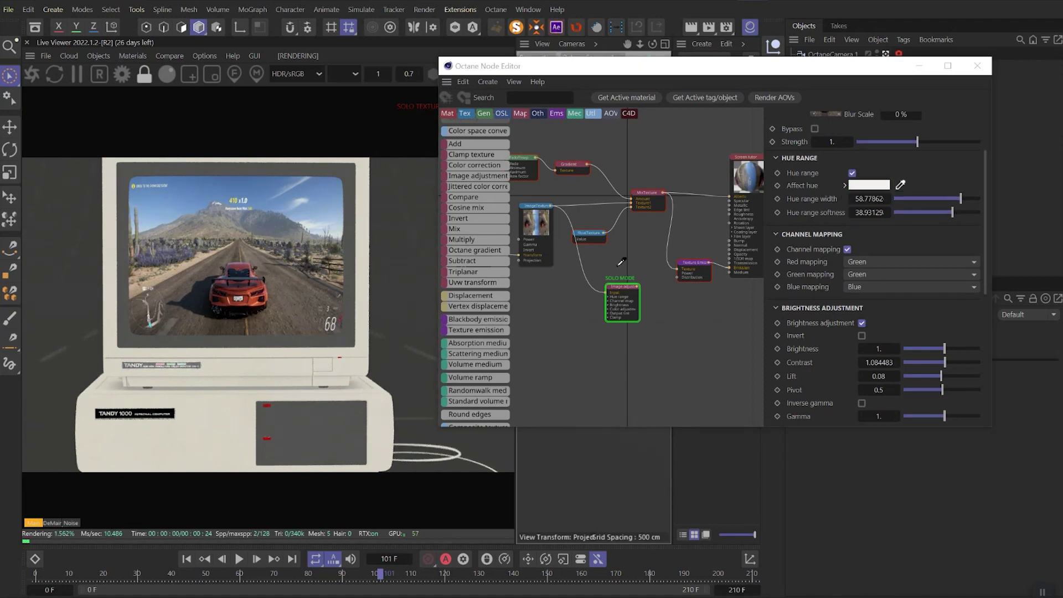
click(288, 273)
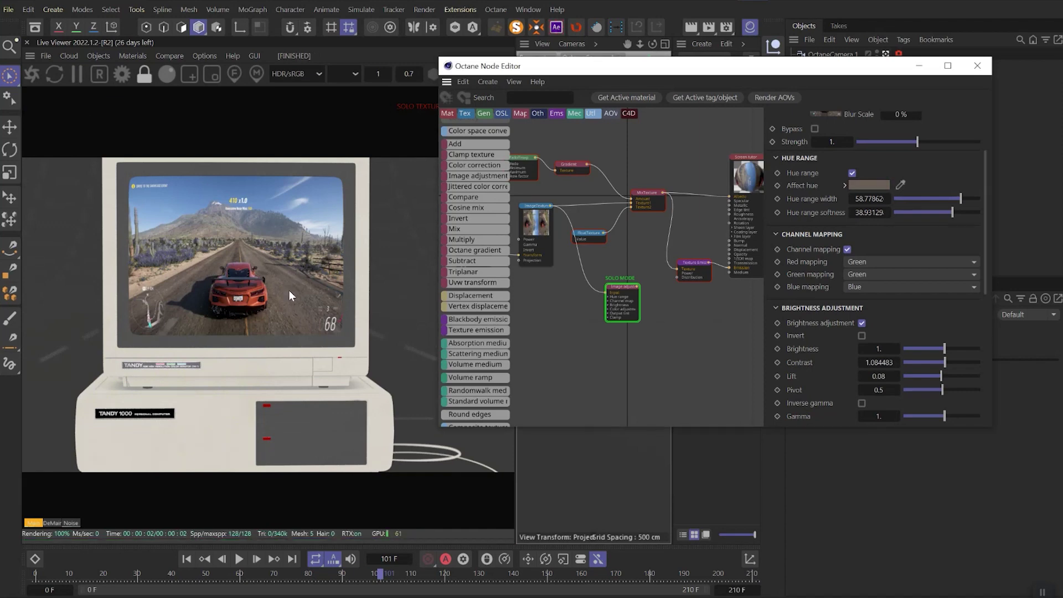
drag(961, 200, 976, 350)
click(946, 199)
Enable clamping on the Image adjustment node and set clamp low to 0.14 and clamp high to 0.3
mouse_move(857, 268)
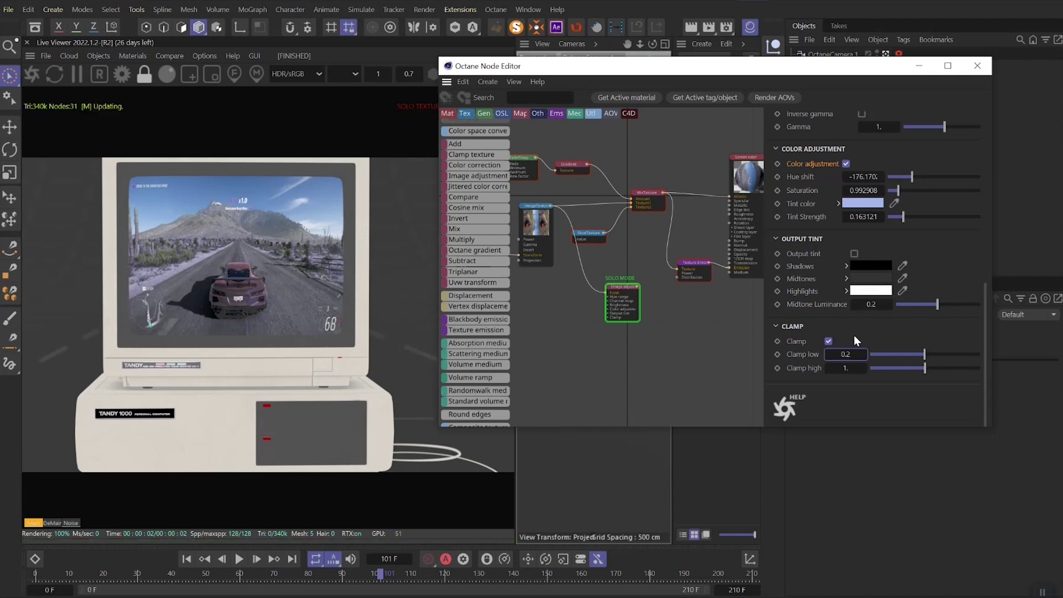
key(Return)
text(0.11)
key(Return)
drag(853, 354, 848, 354)
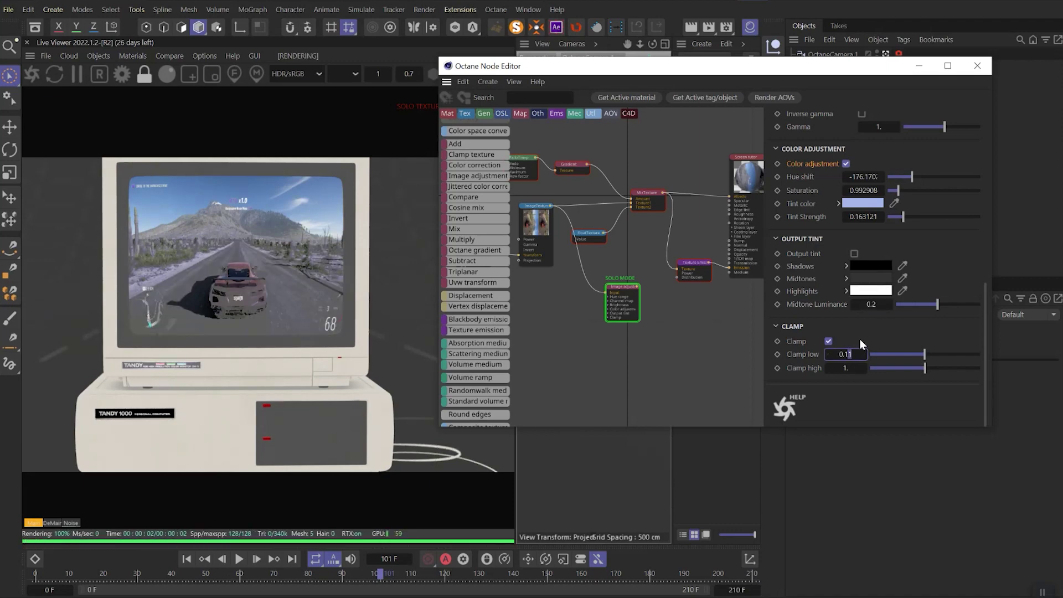
key(BackSpace)
text(4)
key(Return)
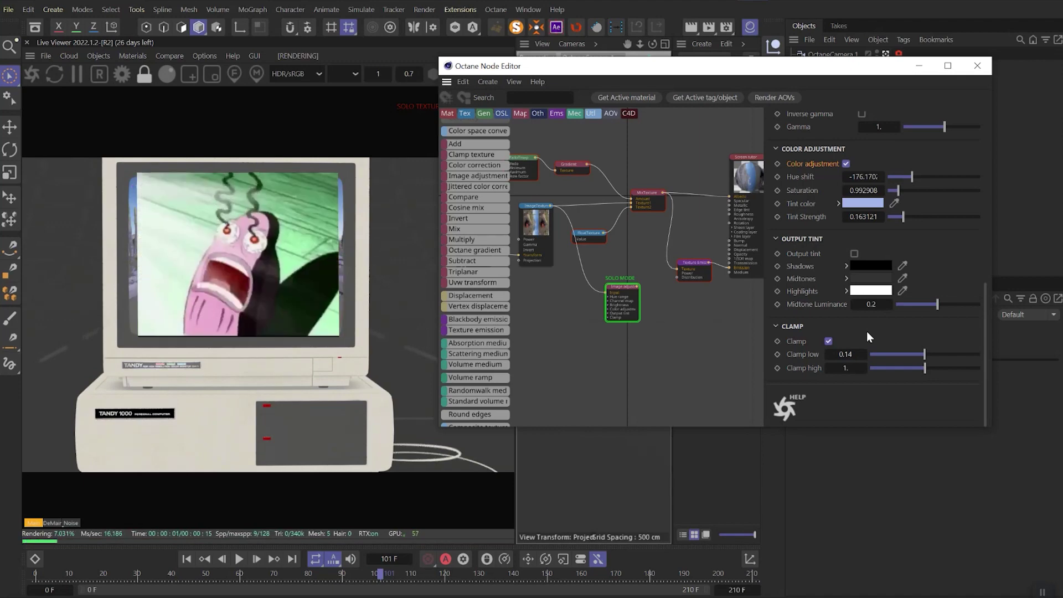
double_click(846, 368)
text(.3)
key(Return)
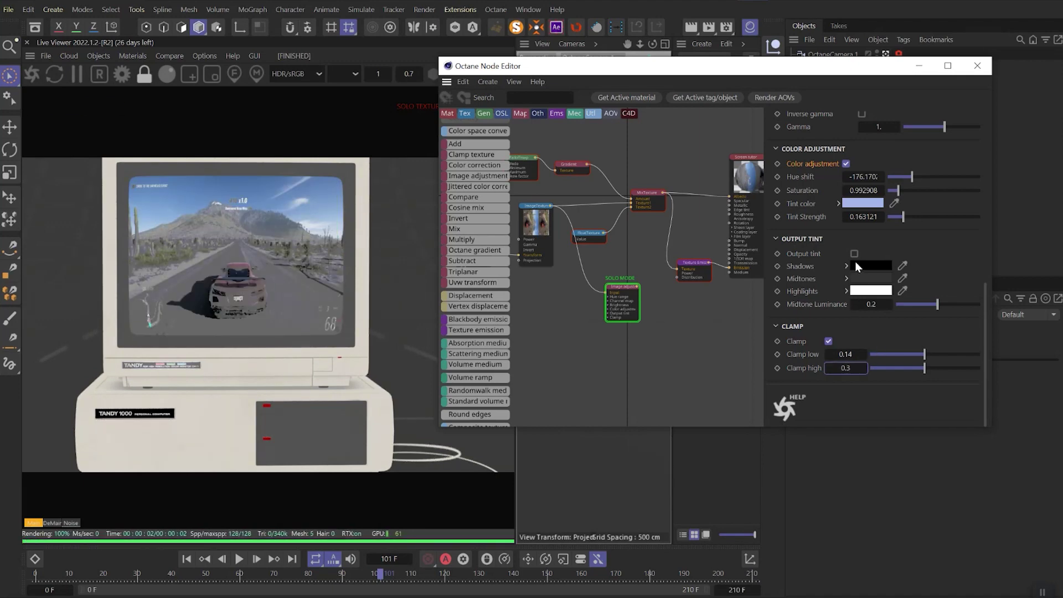
Enable the output tint and color the shadows purple, the midtones muted green and the highlights light blue, adjusting the midtone luminance
click(854, 254)
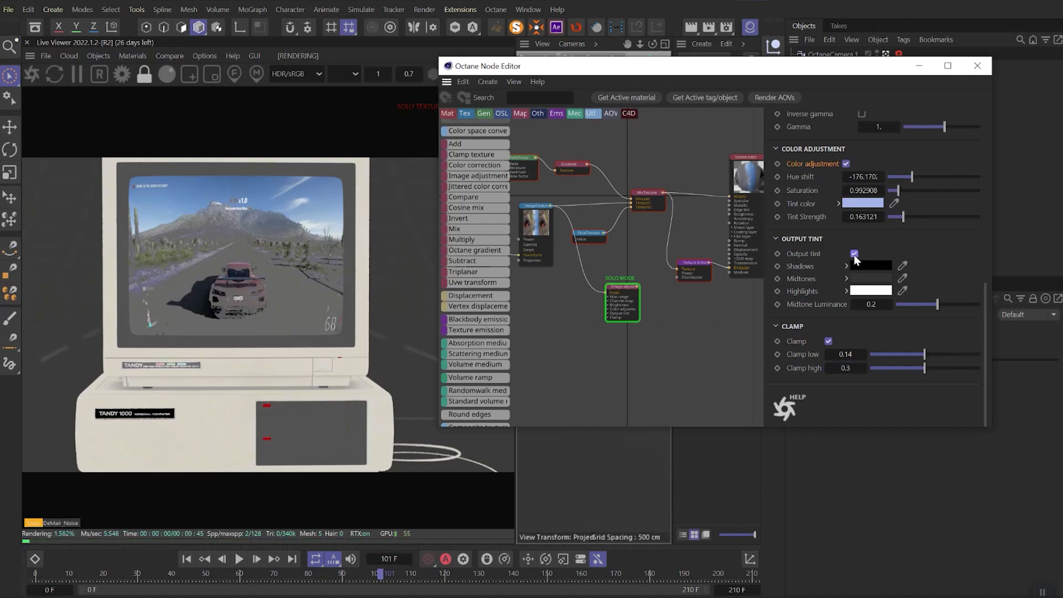
click(854, 253)
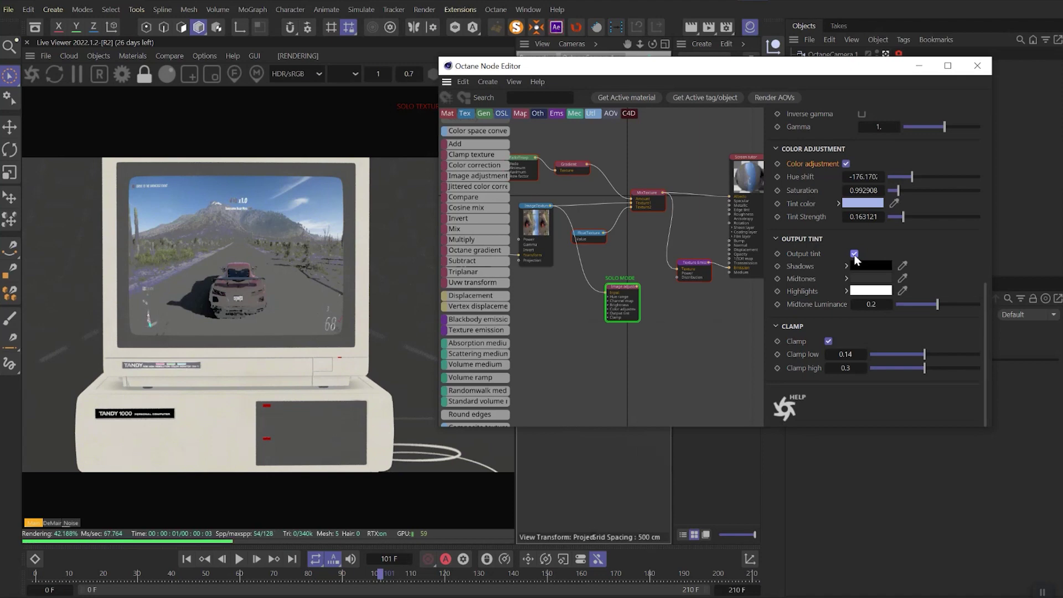
click(870, 293)
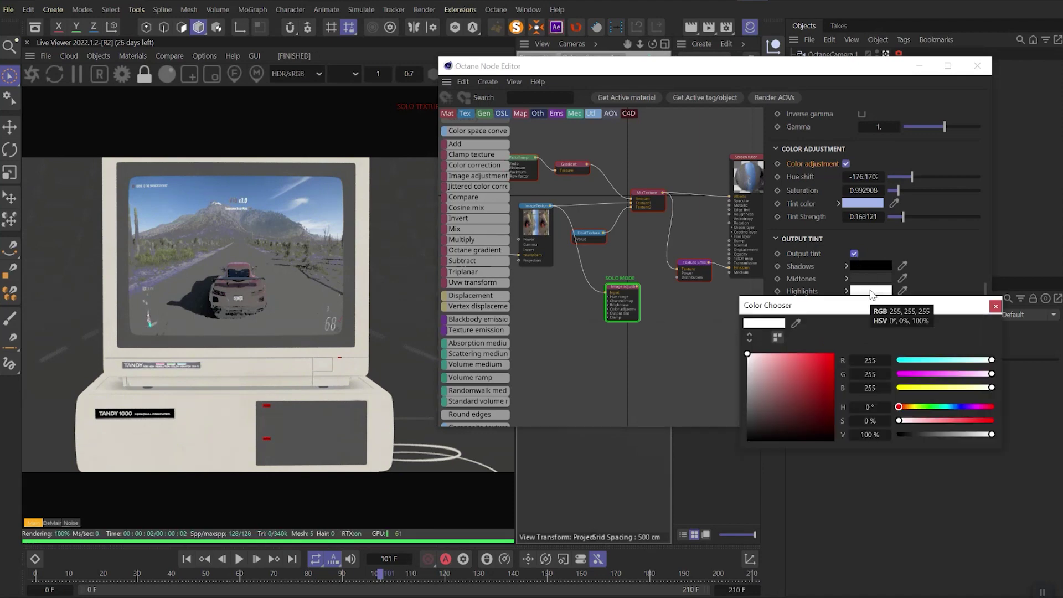
click(933, 407)
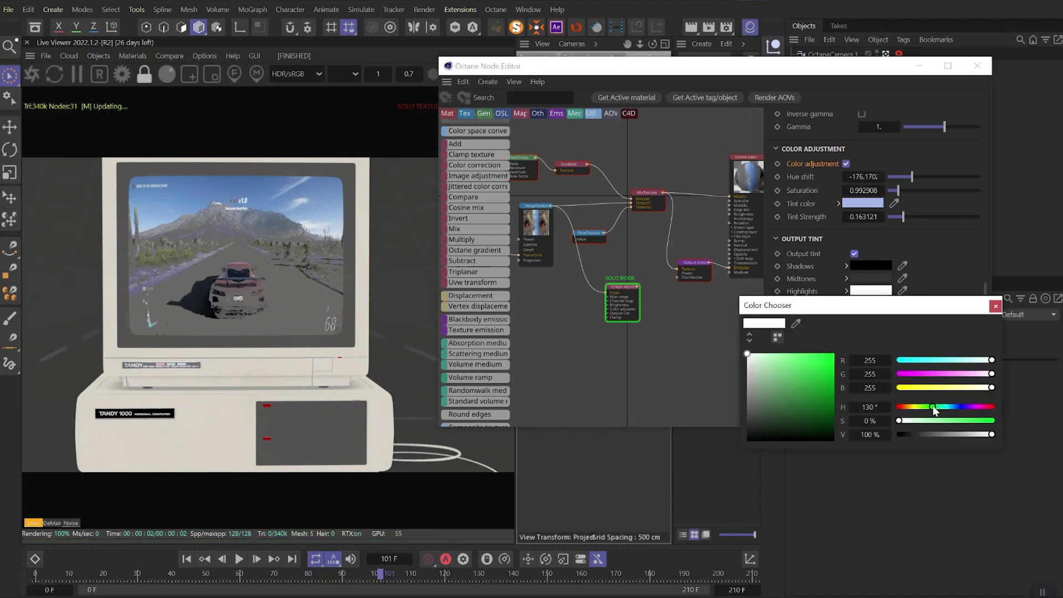
click(799, 374)
click(942, 406)
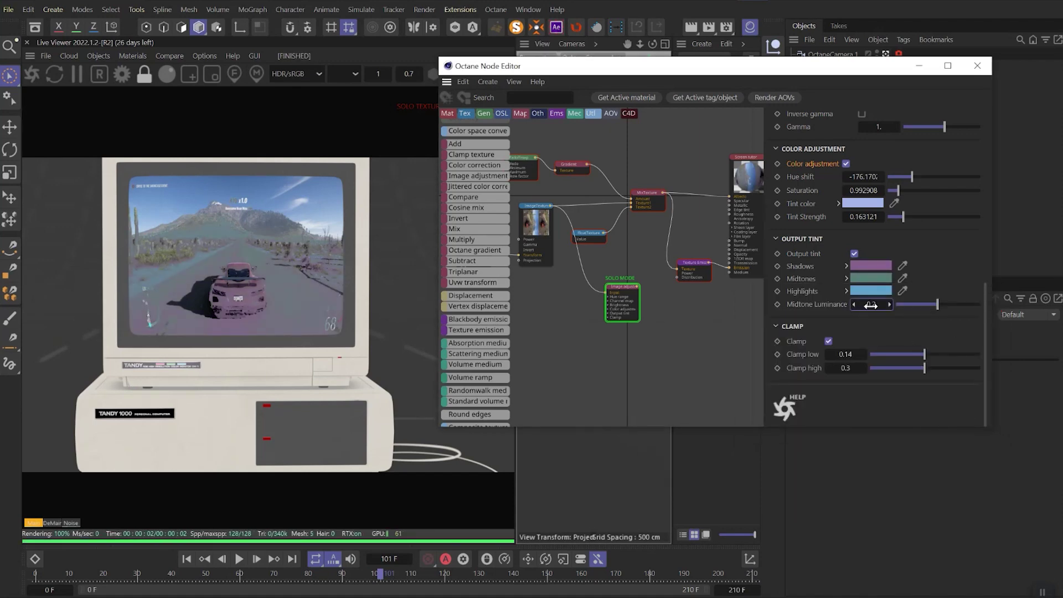
drag(870, 305, 878, 313)
Raise the hue range width to 250 and its softness to 300, and set the blue mapping to Green
drag(985, 290, 994, 164)
drag(949, 191, 964, 192)
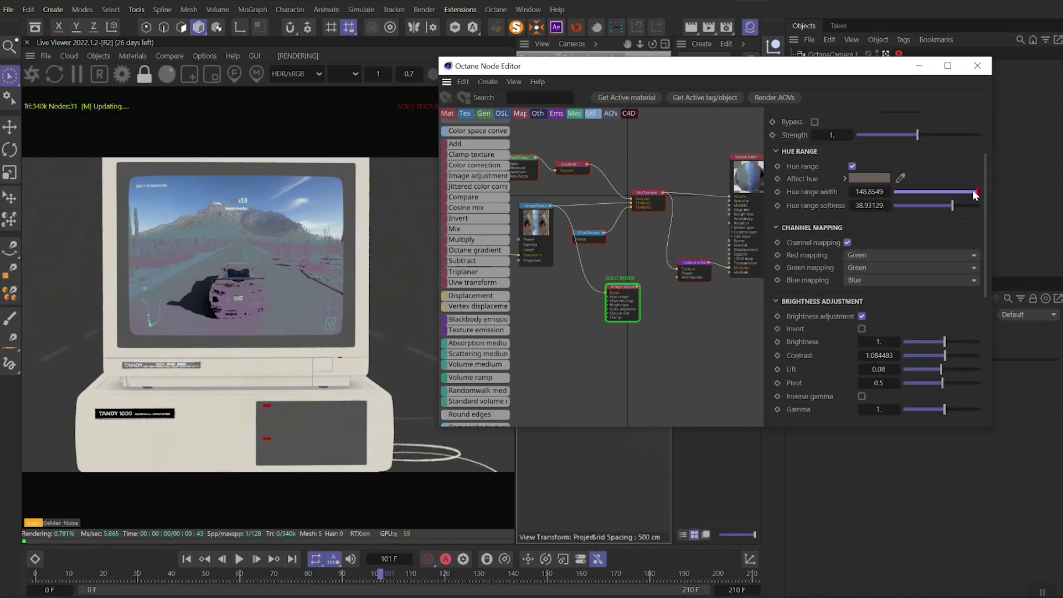
double_click(864, 206)
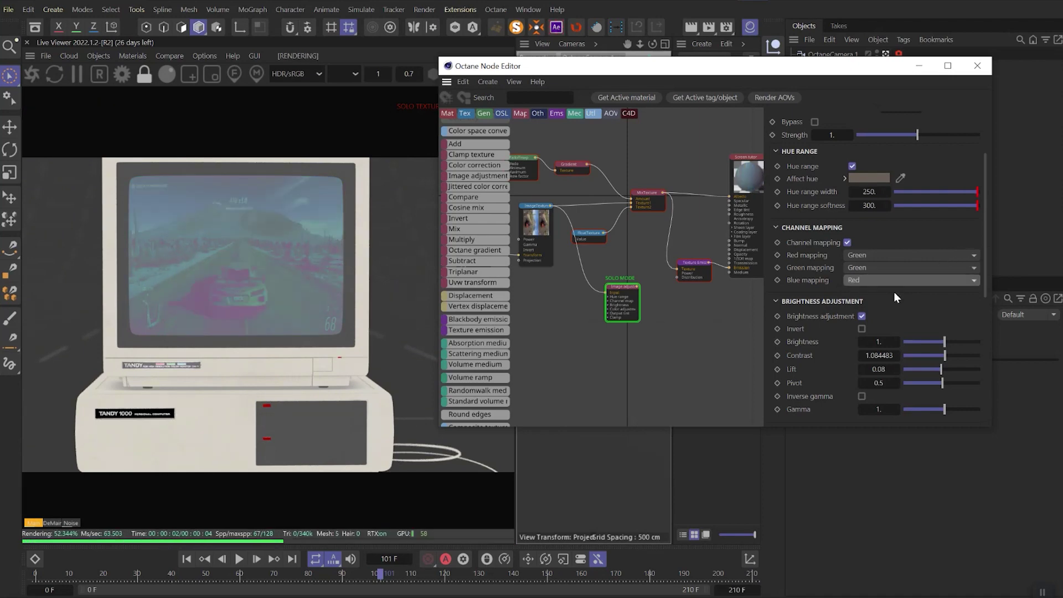
click(870, 275)
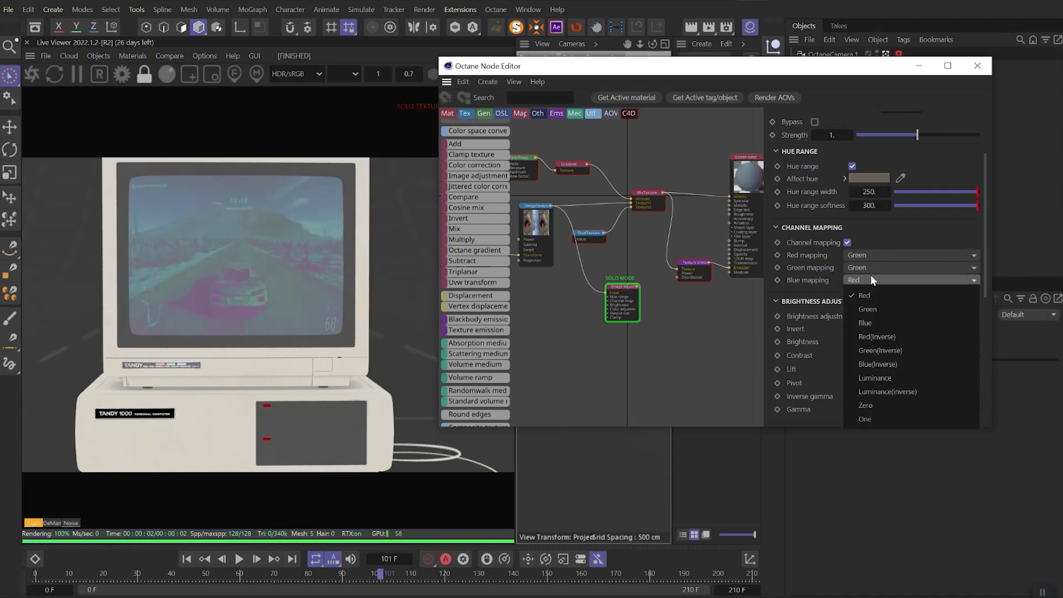
click(875, 301)
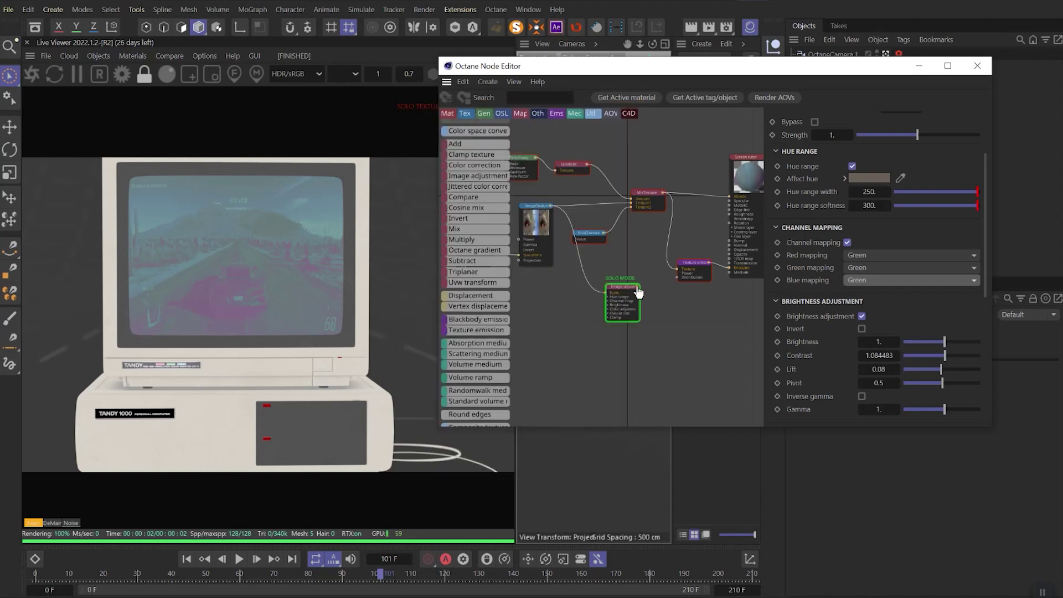
Replace the Float texture in the Mix texture's Texture2 input with the Image adjustment node and end its solo mode
click(589, 234)
key(Delete)
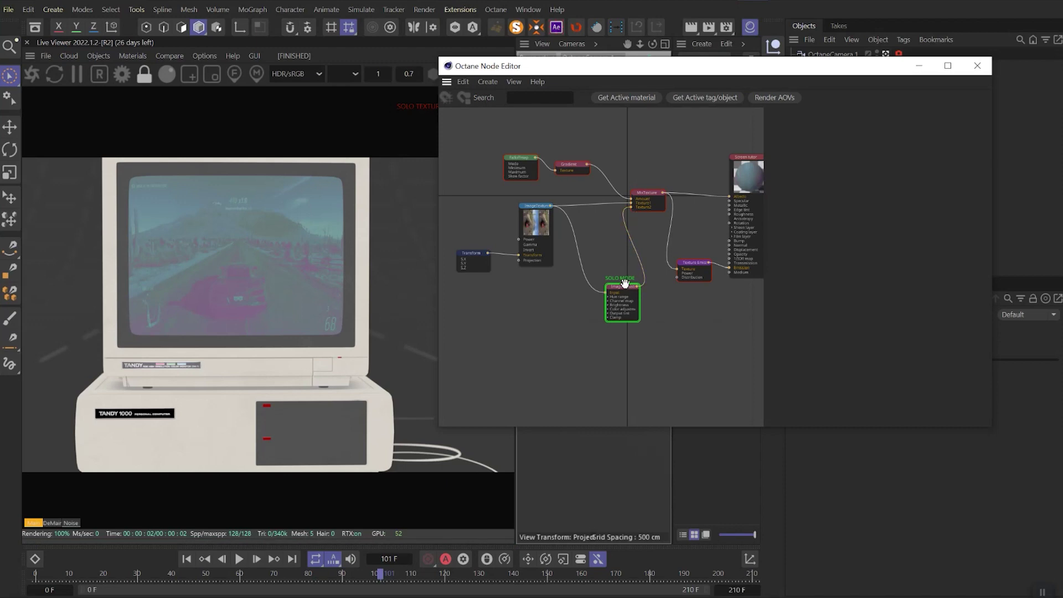
drag(621, 287, 612, 275)
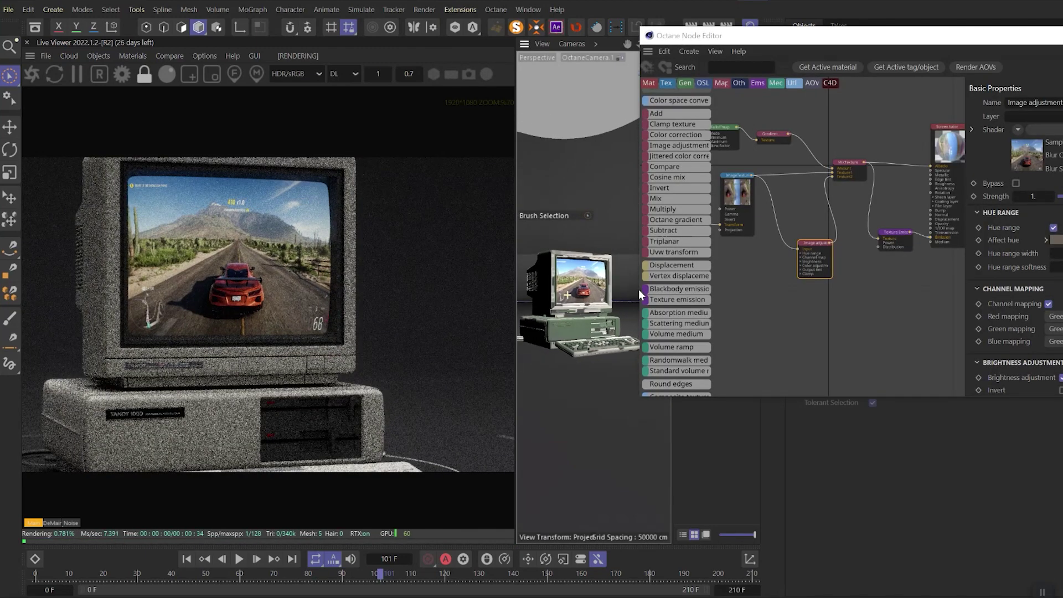
Lower the Falloff map's skew factor to about 1.33 while viewing the screen at an angle
alt+drag(643, 290, 654, 290)
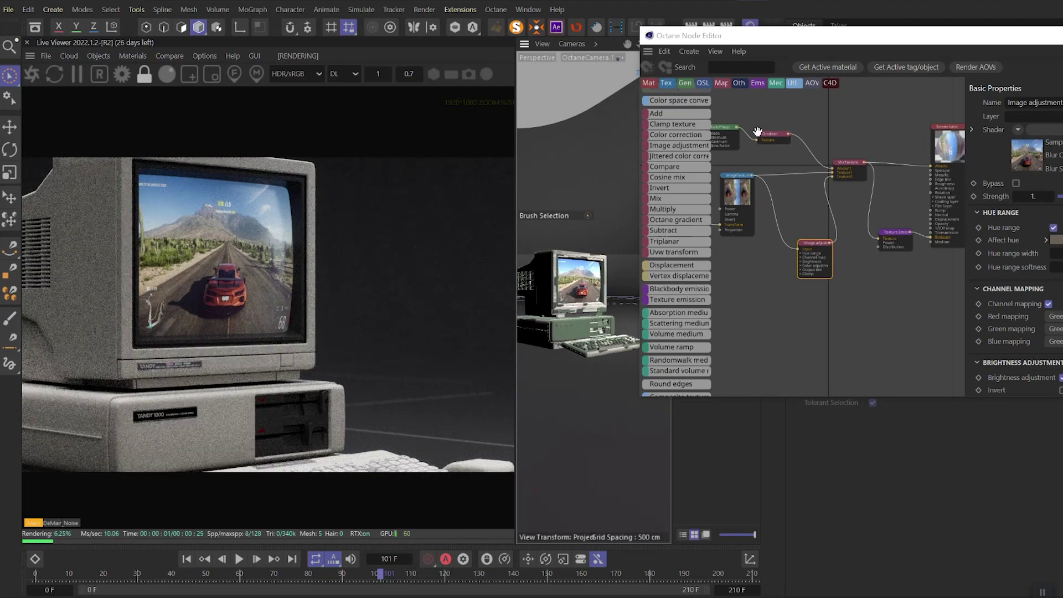
click(721, 128)
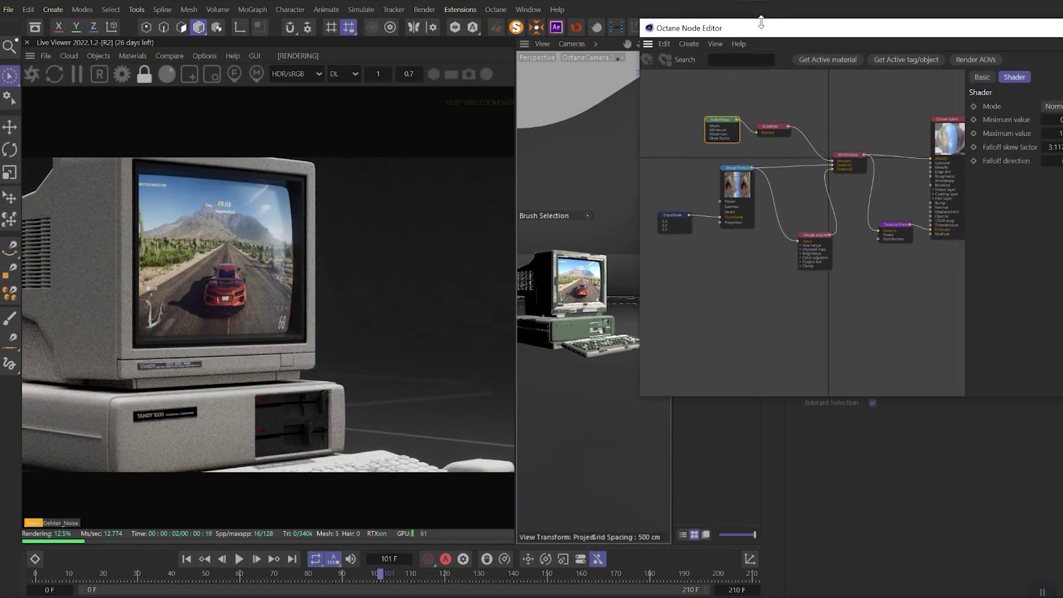
drag(788, 32, 662, 26)
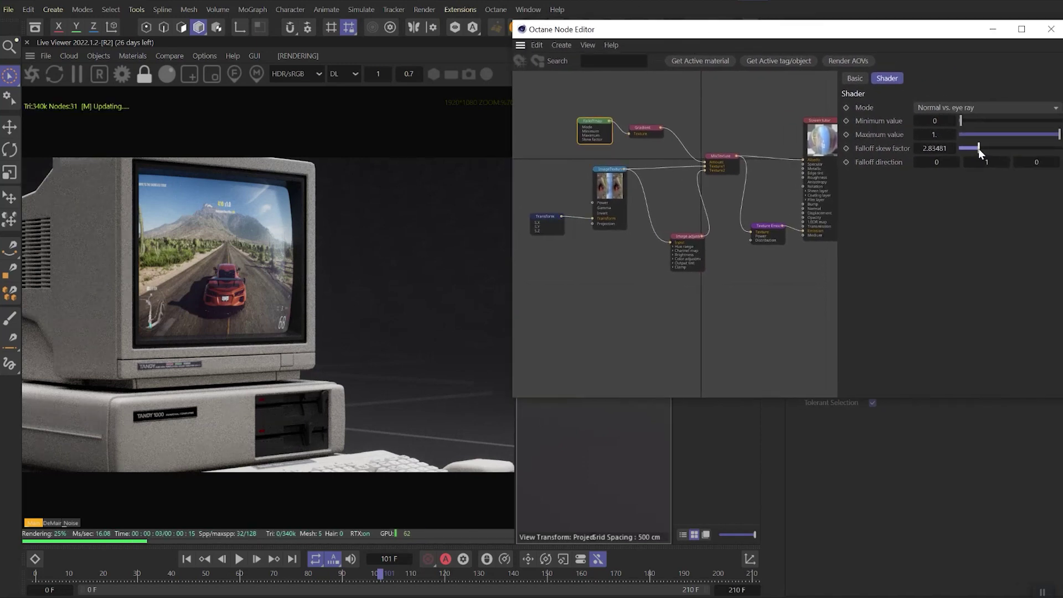
drag(978, 149, 968, 150)
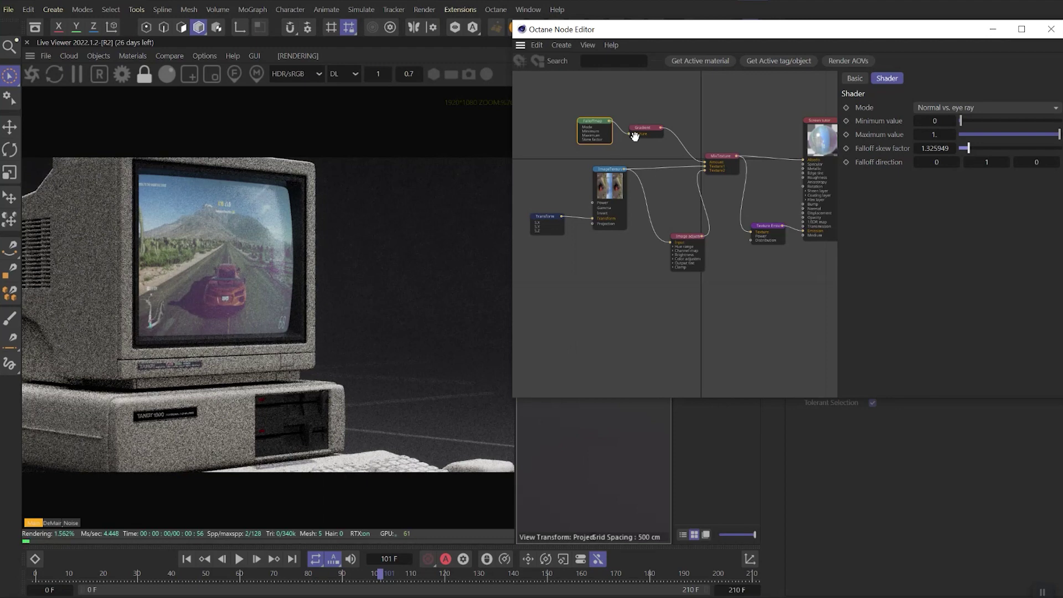
Move the Gradient's white knot closer to the black one and check the screen's color shift from different angles
click(645, 131)
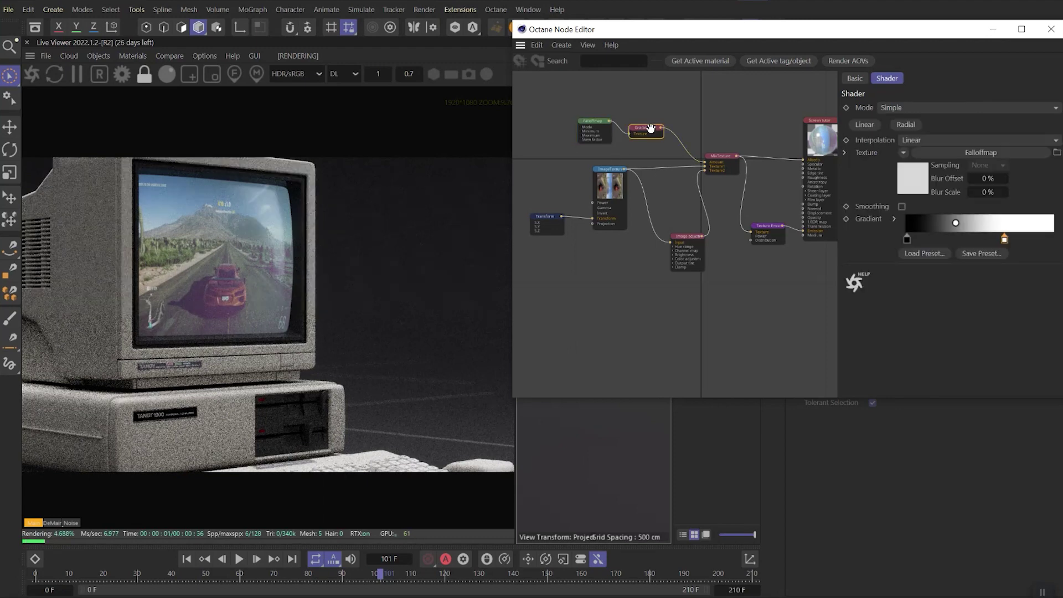
click(998, 240)
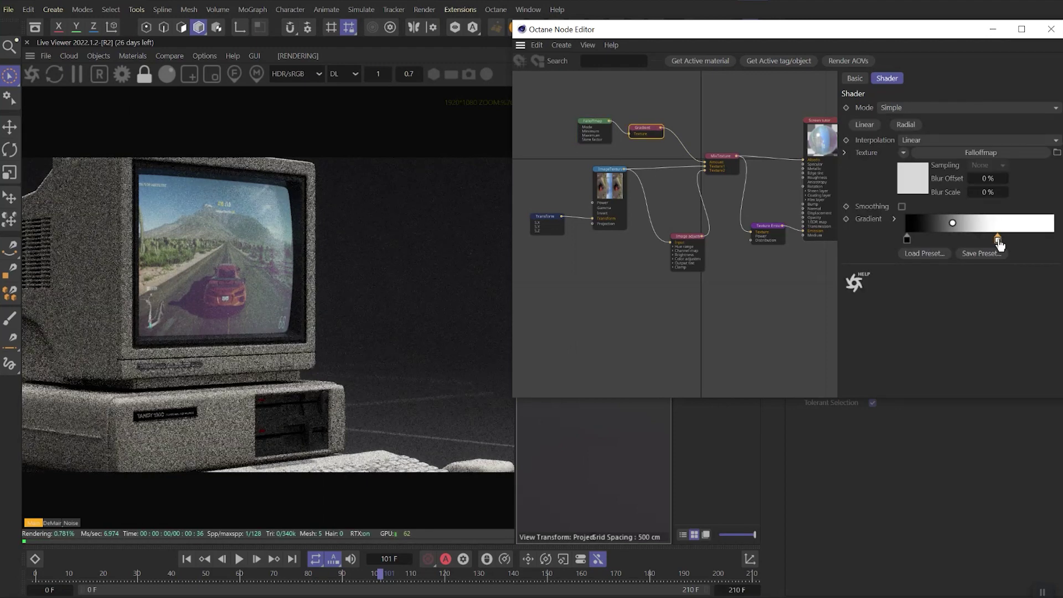
click(907, 241)
drag(999, 241, 978, 241)
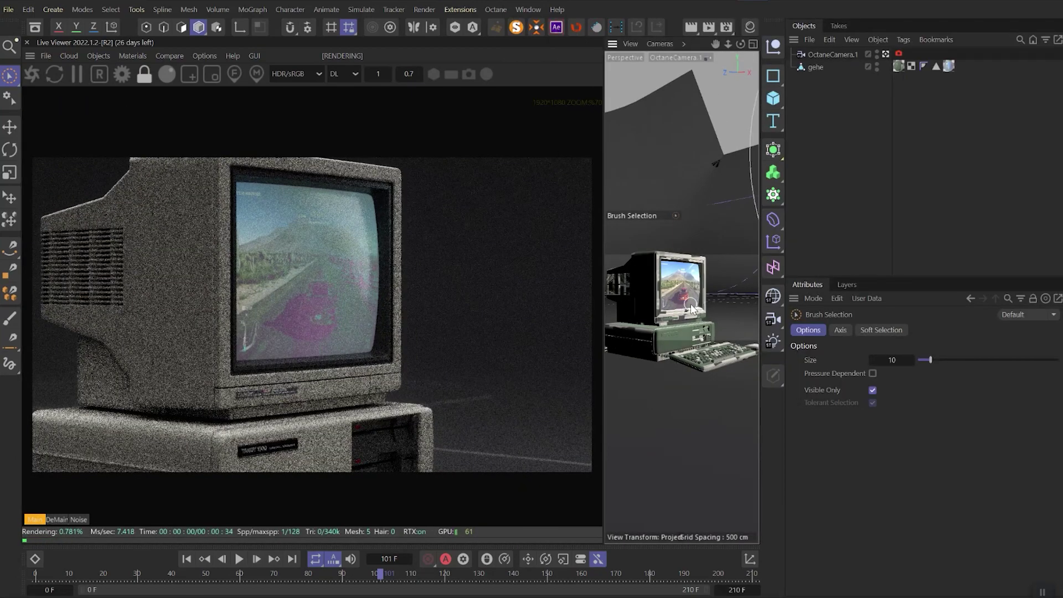
alt+drag(678, 314, 700, 303)
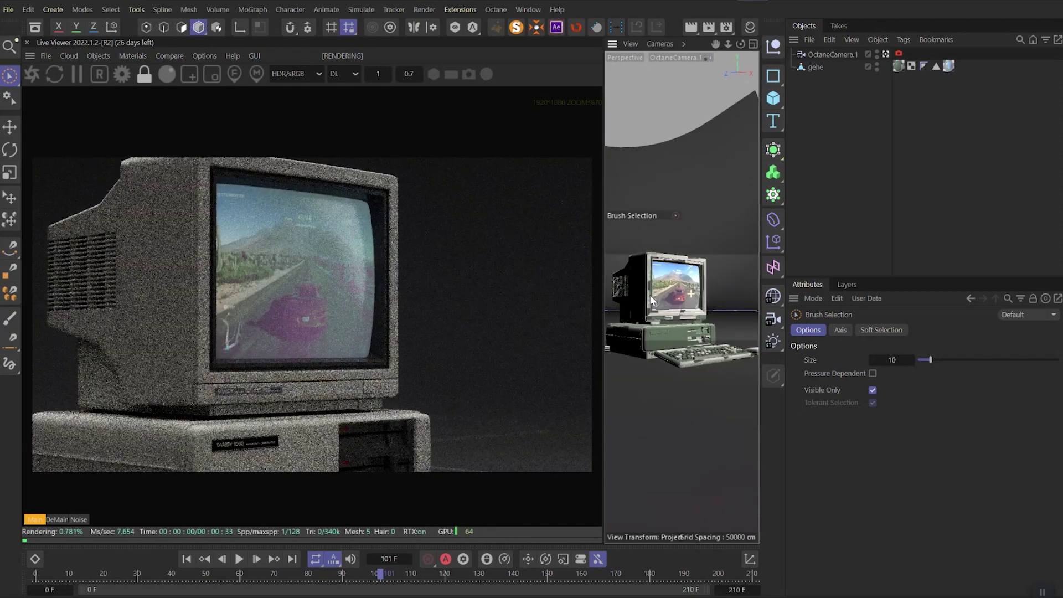
alt+drag(650, 300, 626, 294)
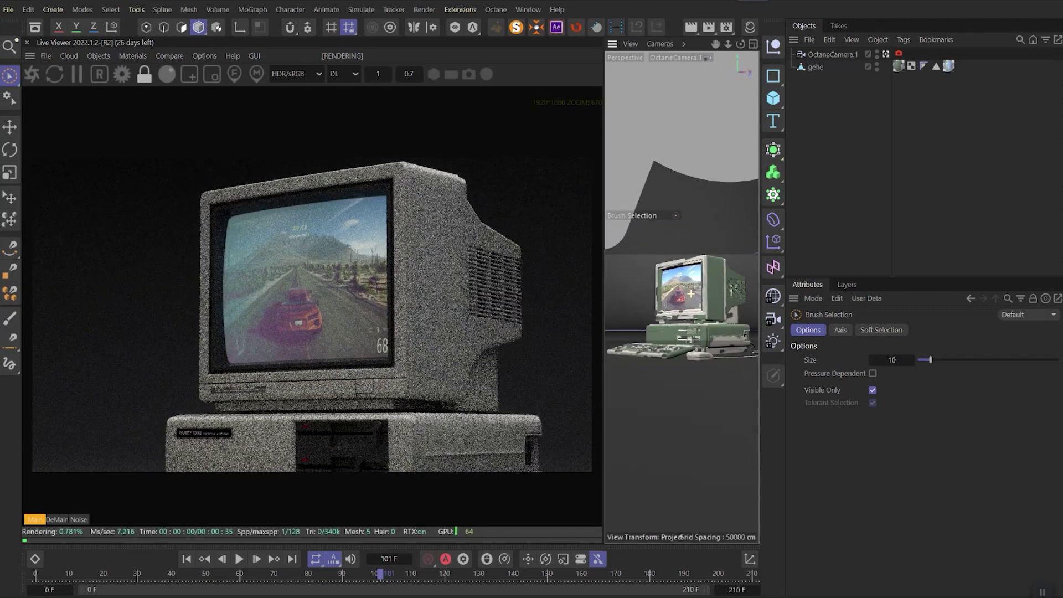
alt+drag(691, 294, 677, 292)
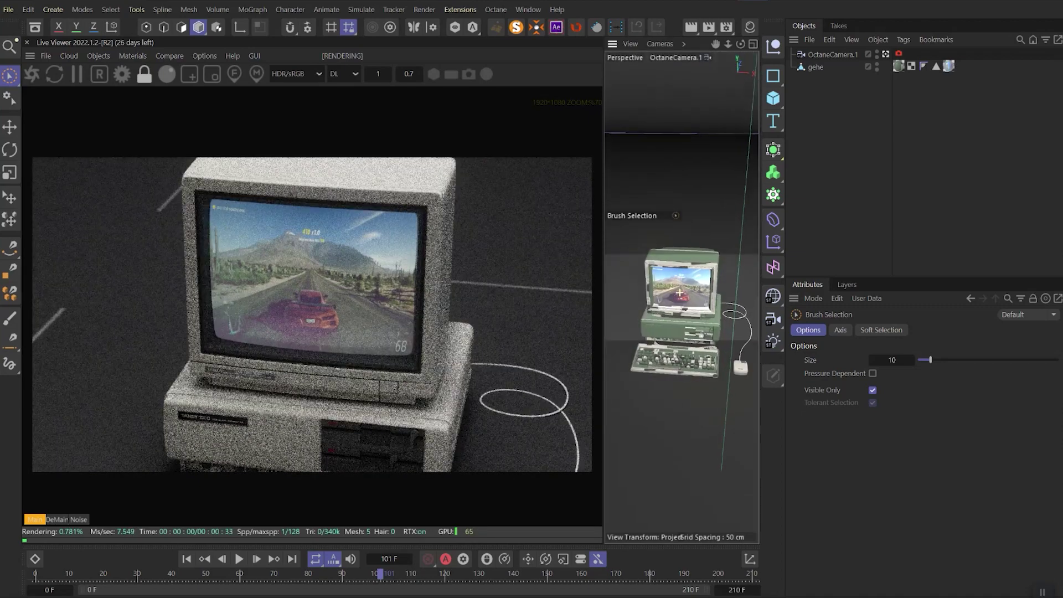
alt+drag(665, 294, 674, 314)
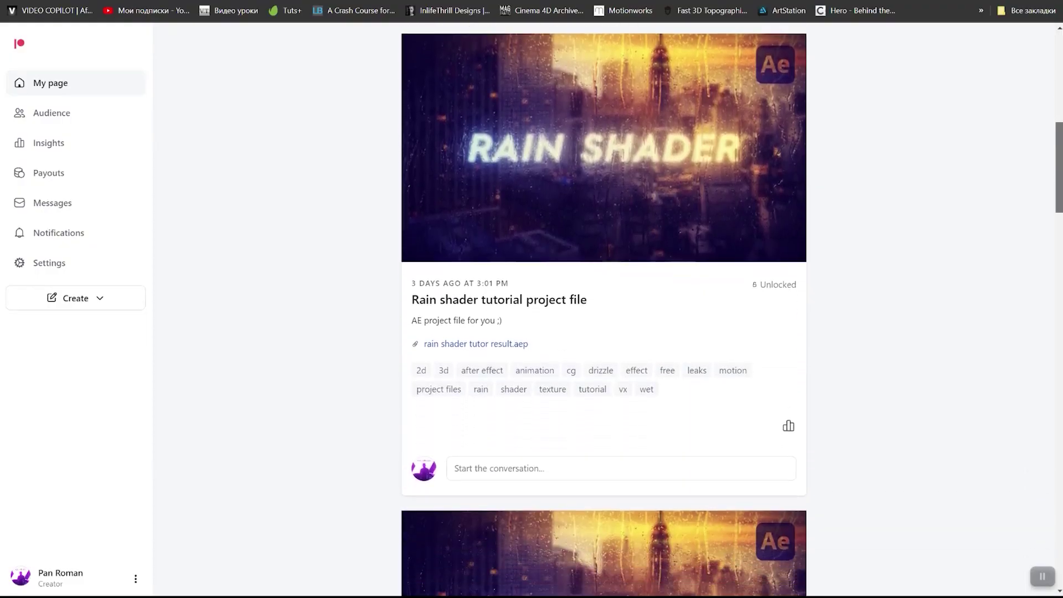
Browse the posts on the Patreon page down to the Realistic Rain Shader pack
scroll(603, 310, down, 10)
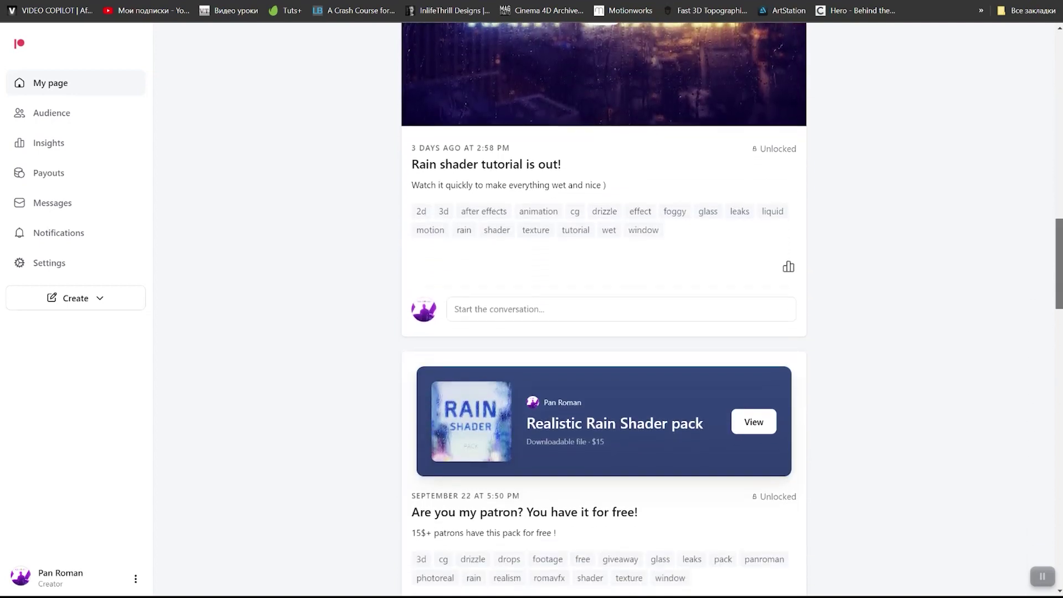
scroll(825, 308, down, 3)
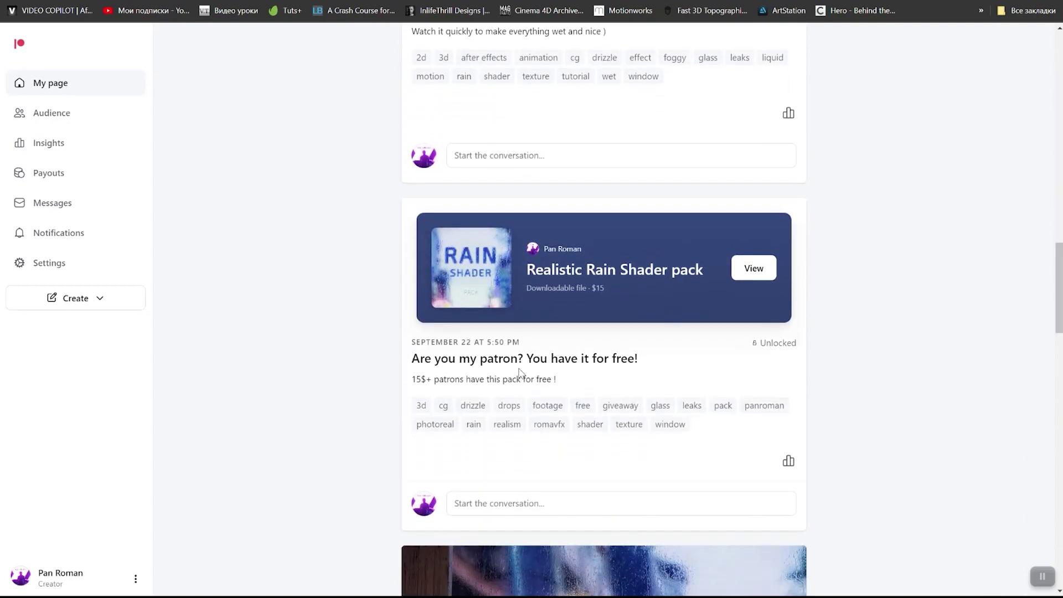